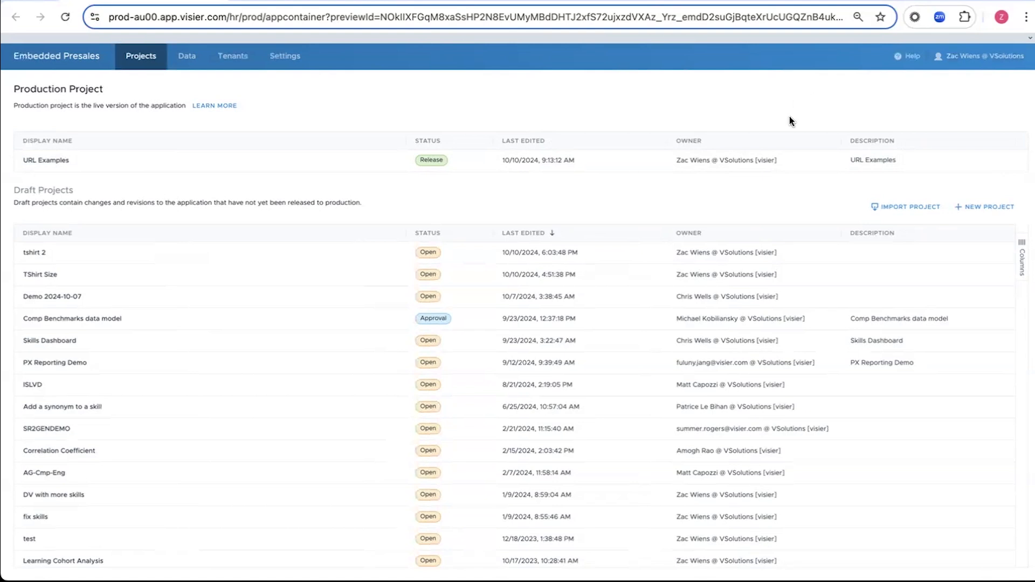
# - Create a new draft project with the display name Demo TShirt
pyautogui.click(998, 205)
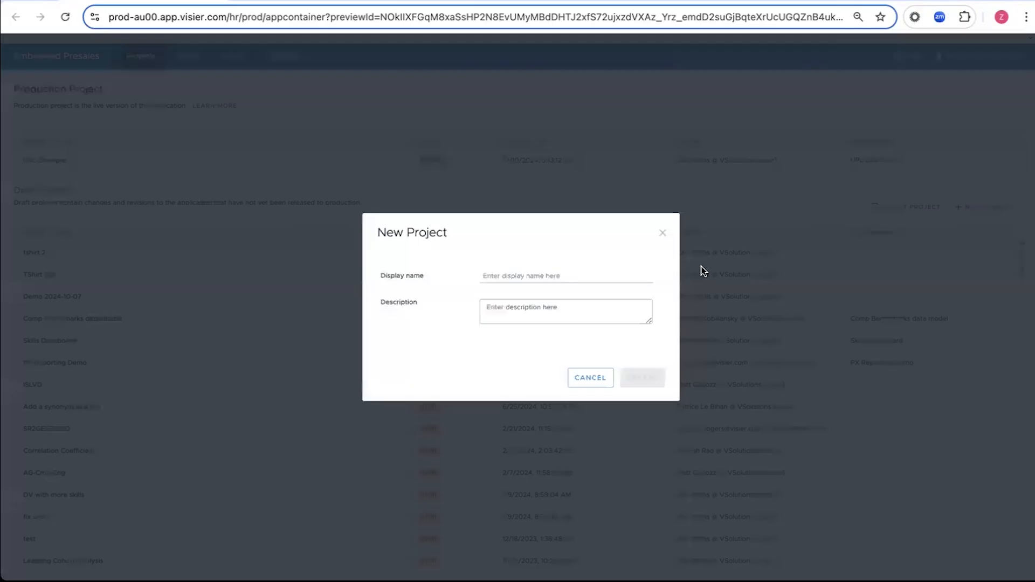
pyautogui.click(590, 275)
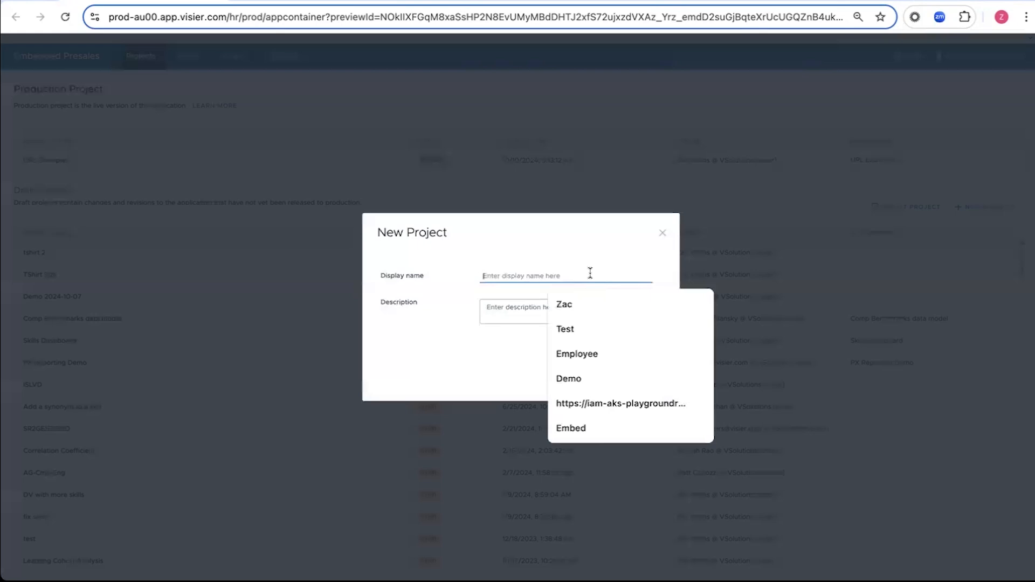
pyautogui.write('Demo ')
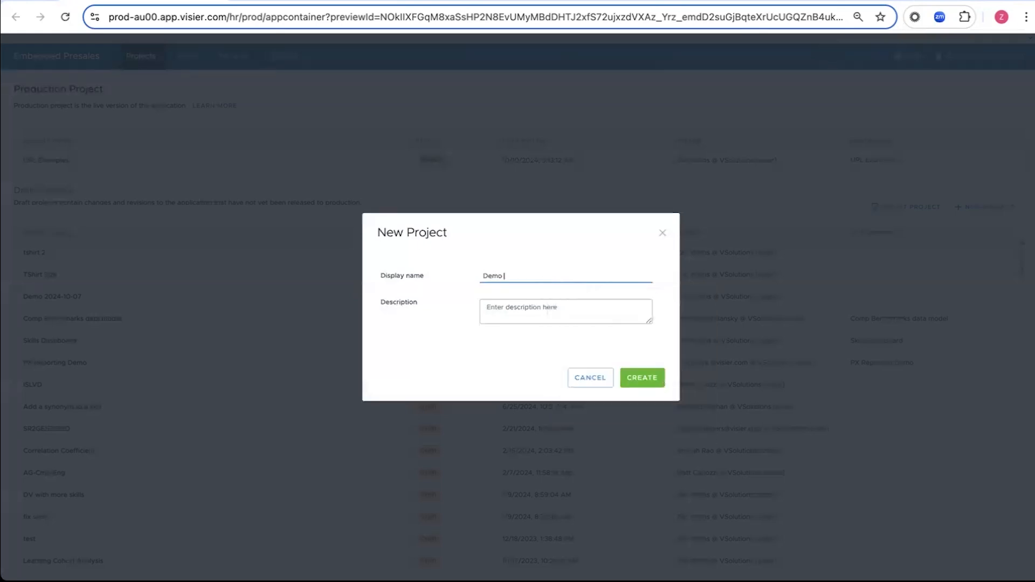
pyautogui.write('TShirt')
pyautogui.click(650, 385)
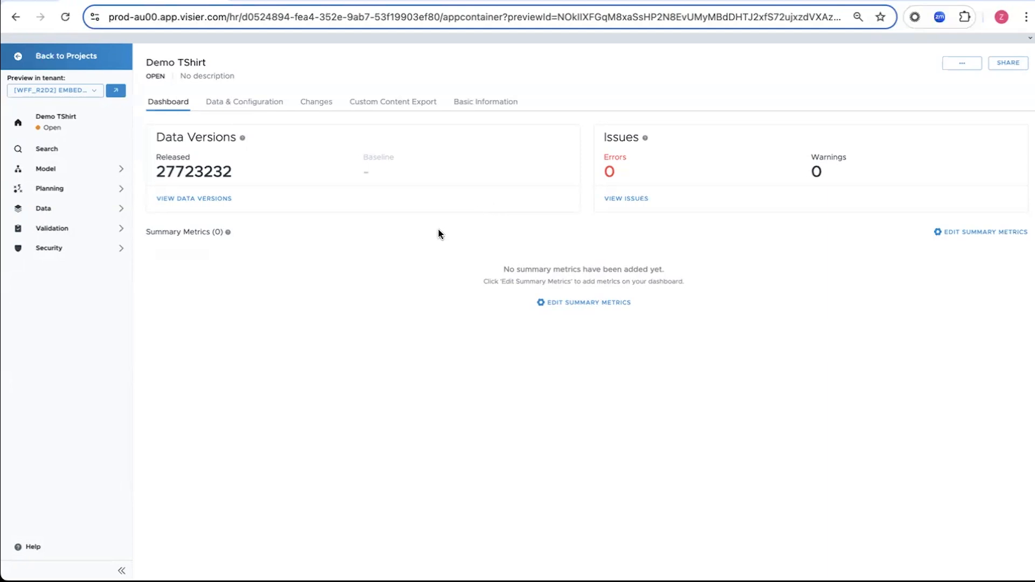
# - Open the Candidate subject from the project's analytic objects
pyautogui.click(109, 171)
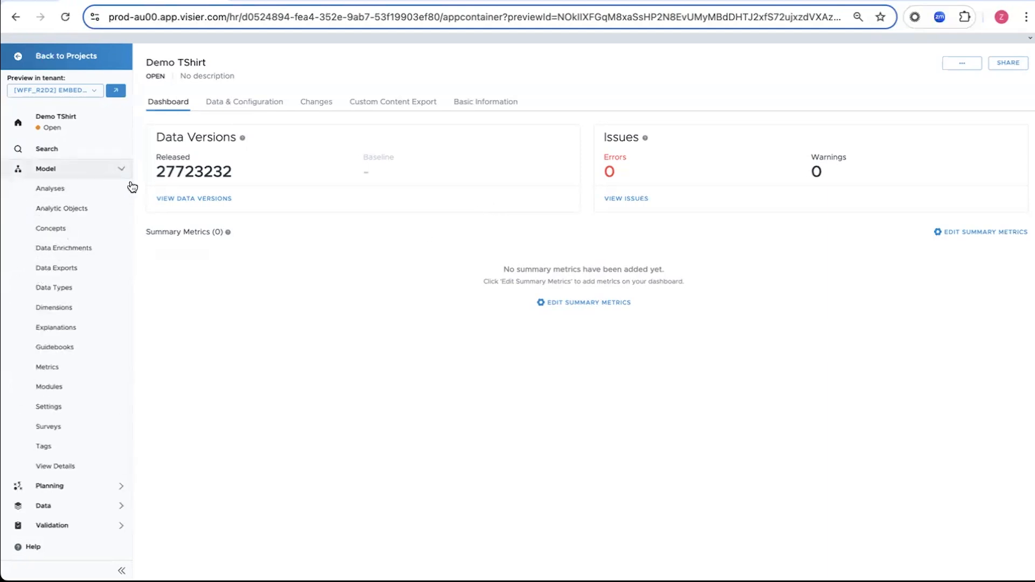
pyautogui.click(111, 208)
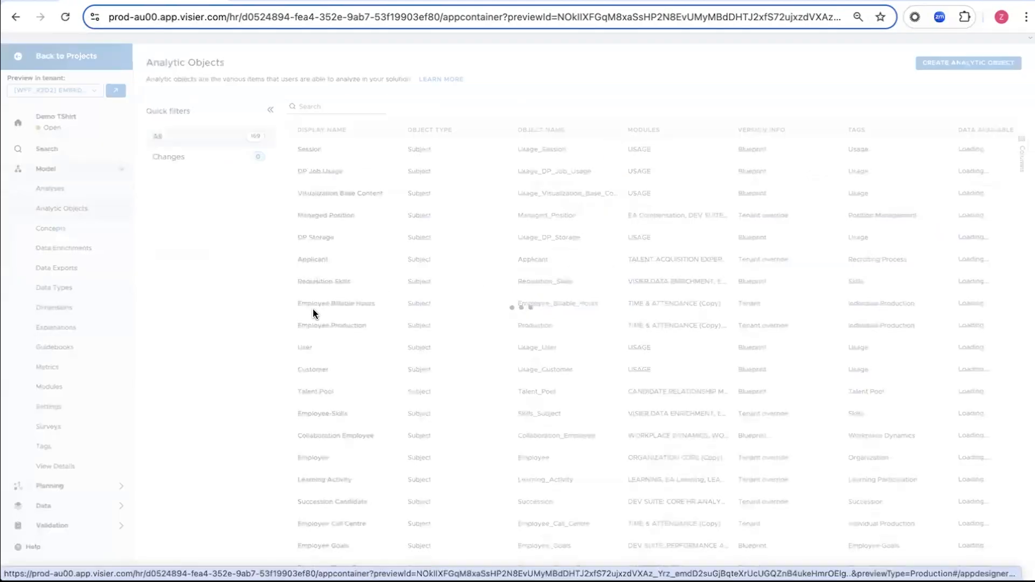
pyautogui.click(271, 108)
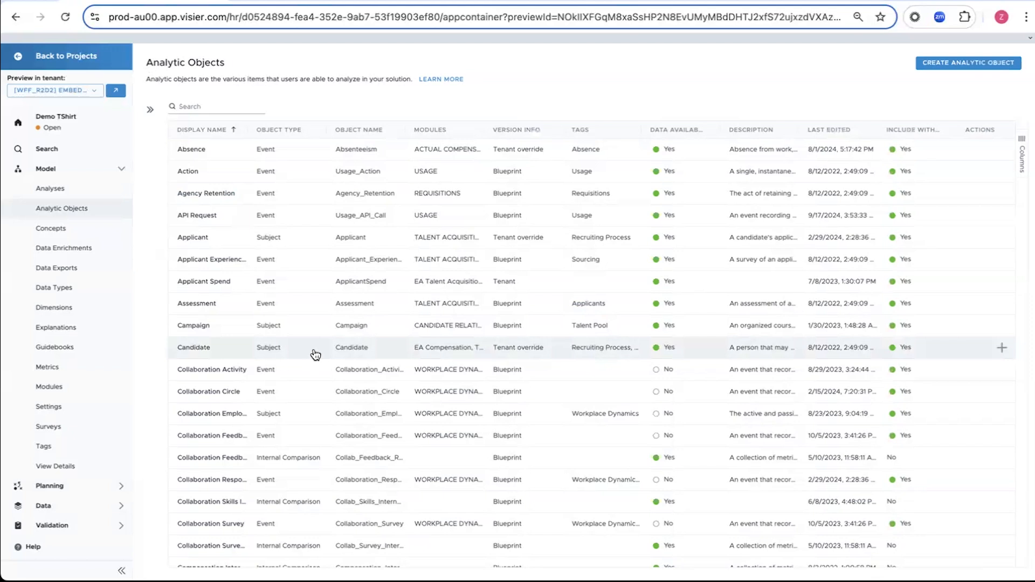
pyautogui.click(316, 350)
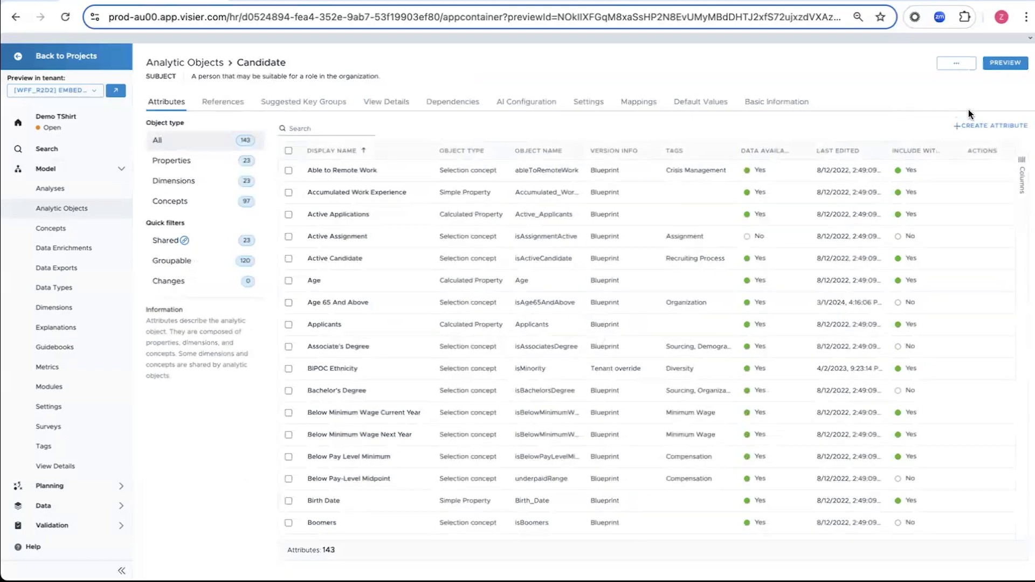
# - Create a shared leveled dimension named T-Shirt Size for the Candidate object
pyautogui.click(987, 126)
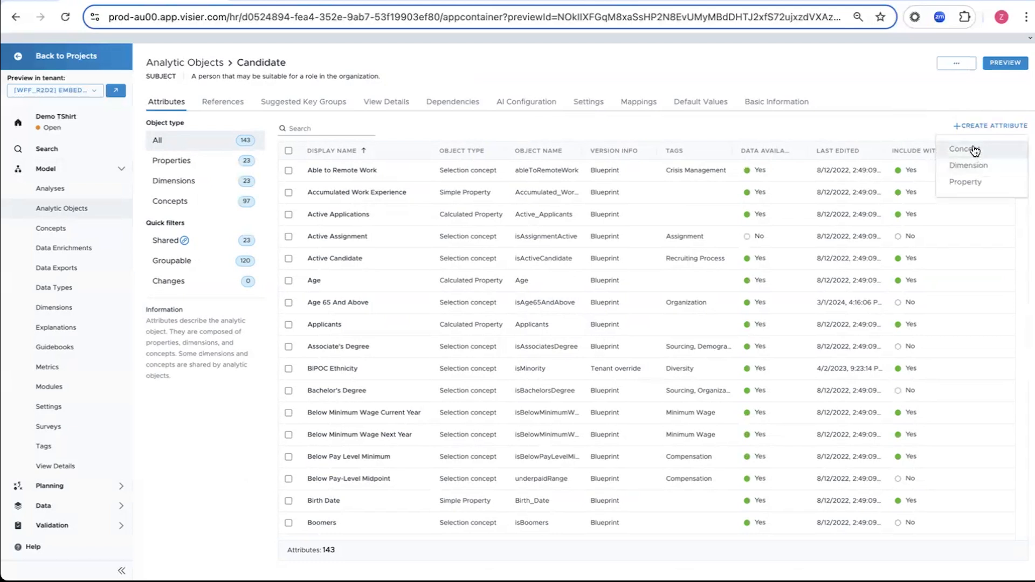
pyautogui.click(976, 164)
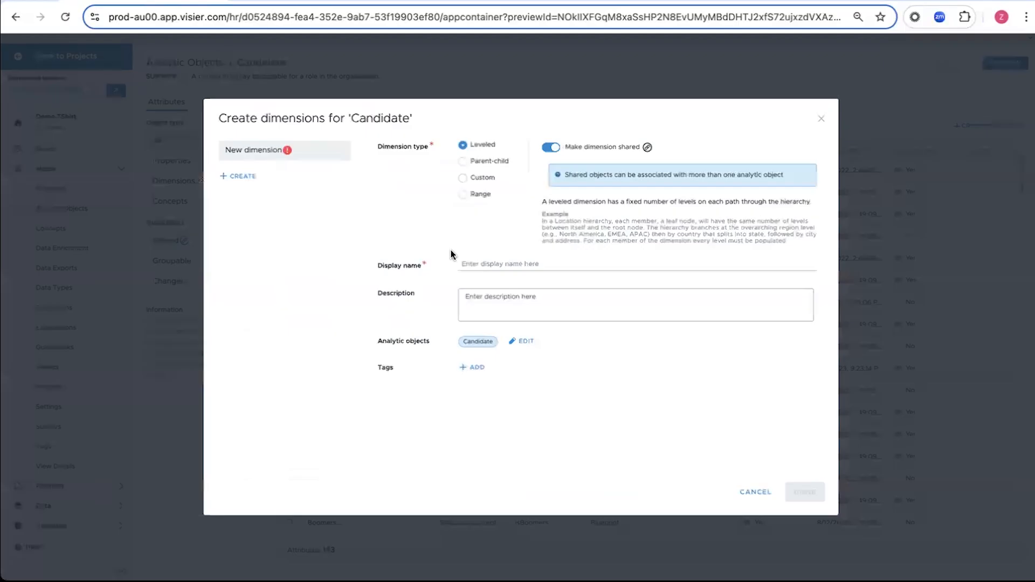
pyautogui.click(482, 263)
pyautogui.write('T')
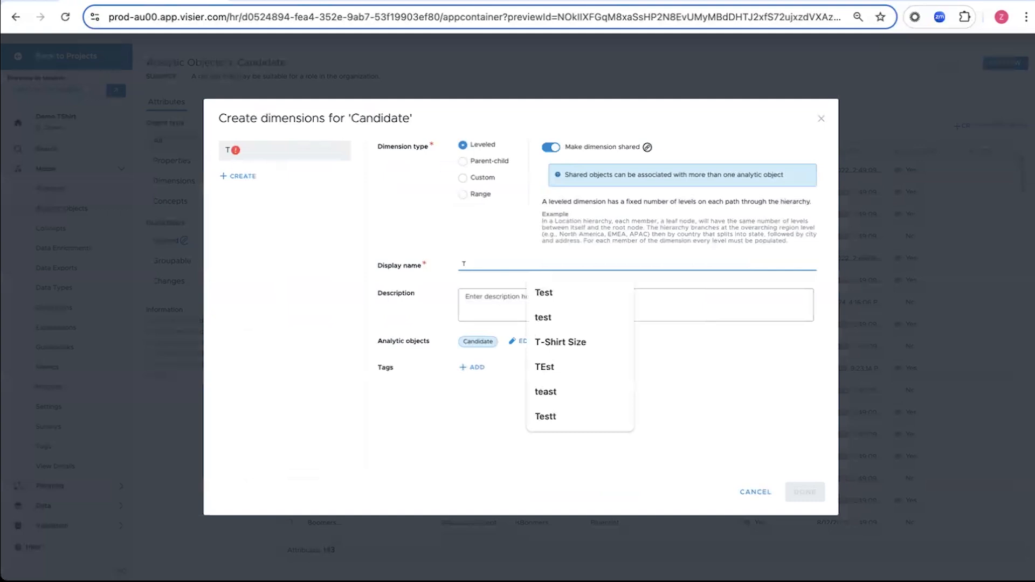
pyautogui.click(598, 345)
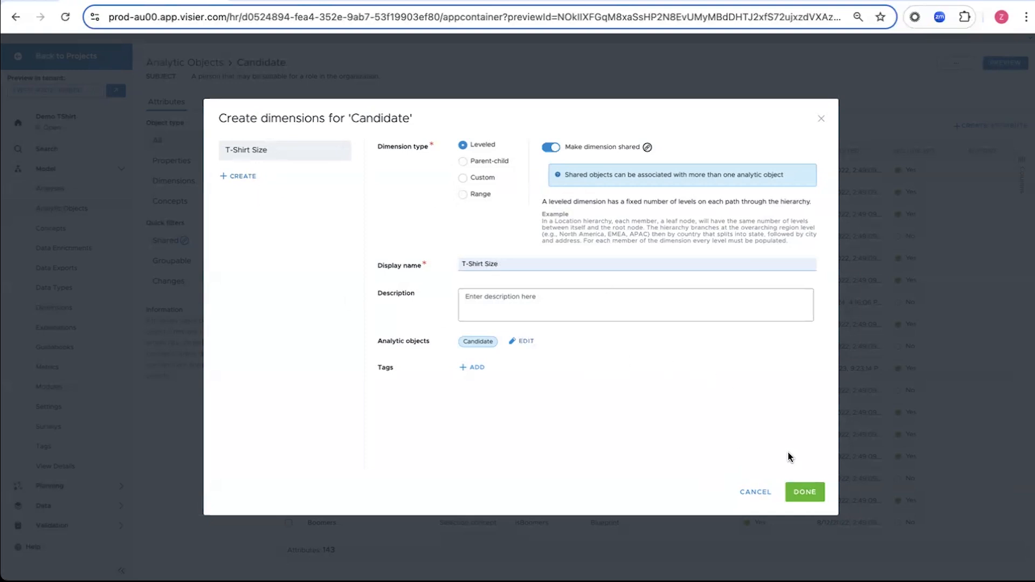
pyautogui.click(805, 492)
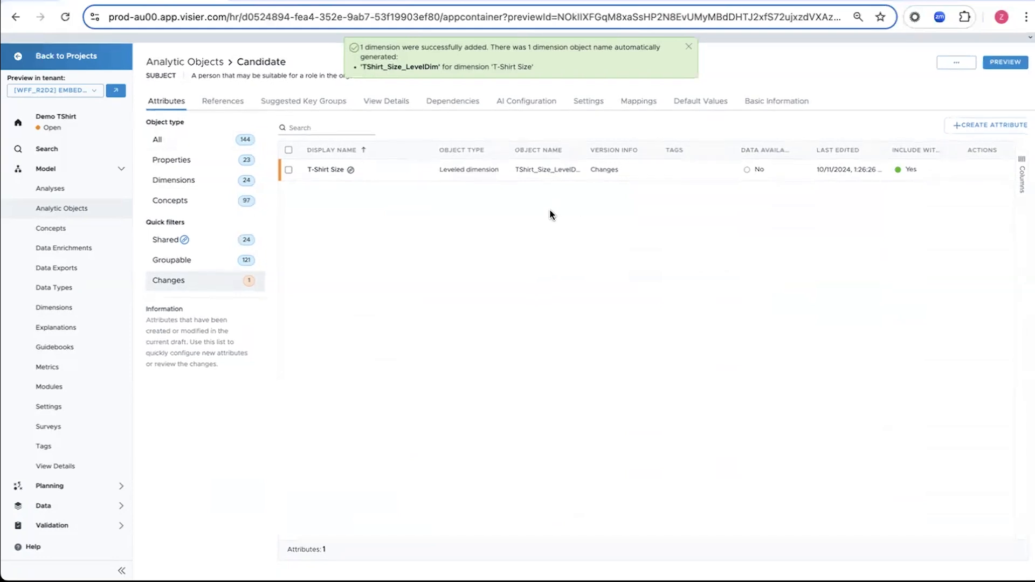
# - Open the Candidate mapping under the r2d2 base data category, reloading the page to load it
pyautogui.click(639, 102)
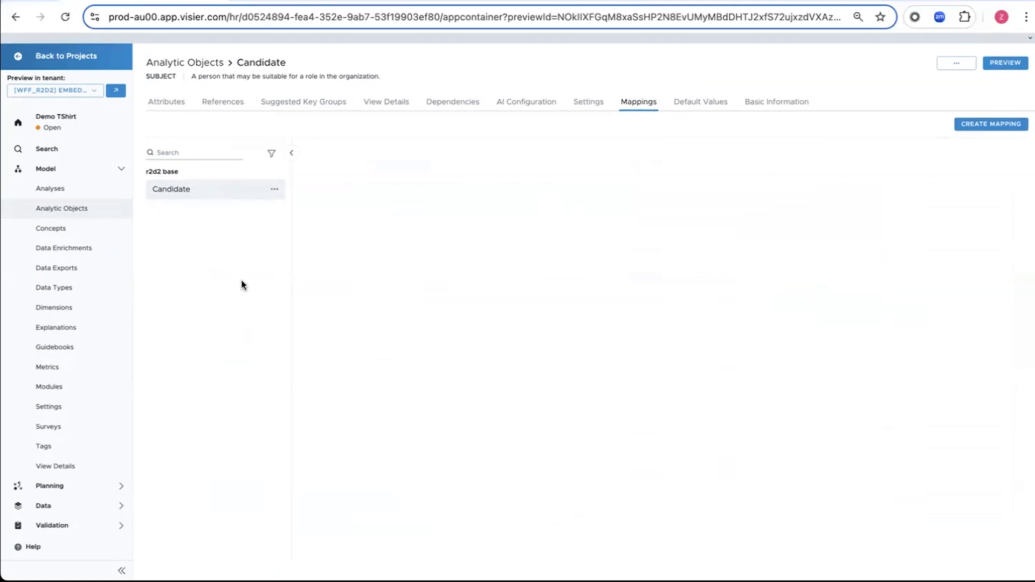
pyautogui.click(65, 19)
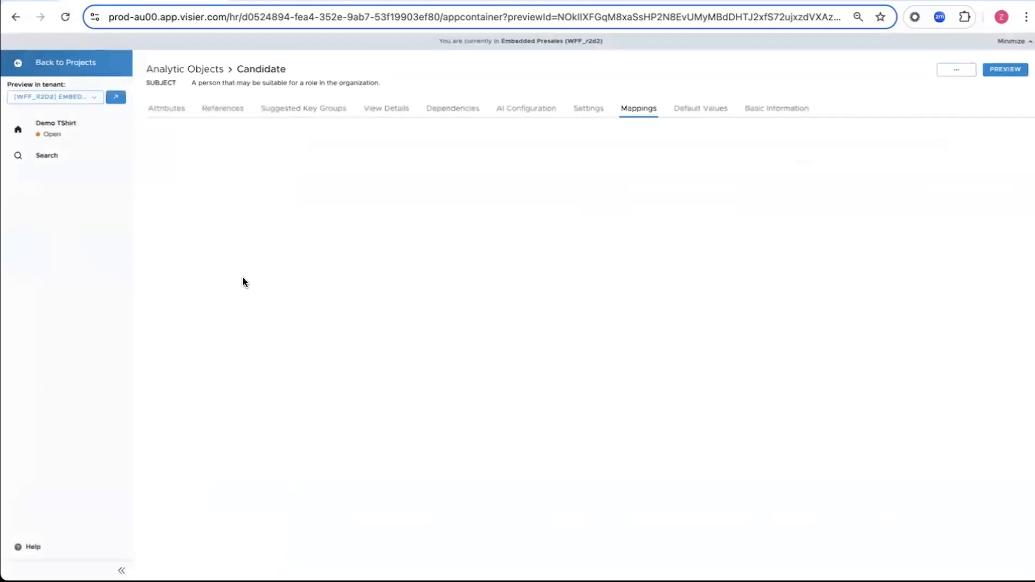
pyautogui.doubleClick(175, 197)
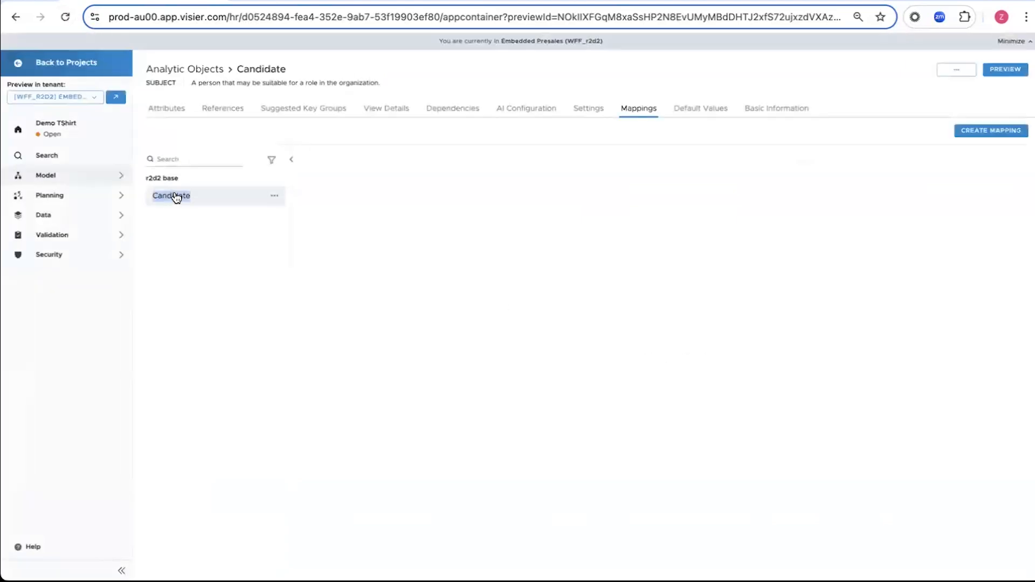
pyautogui.click(634, 168)
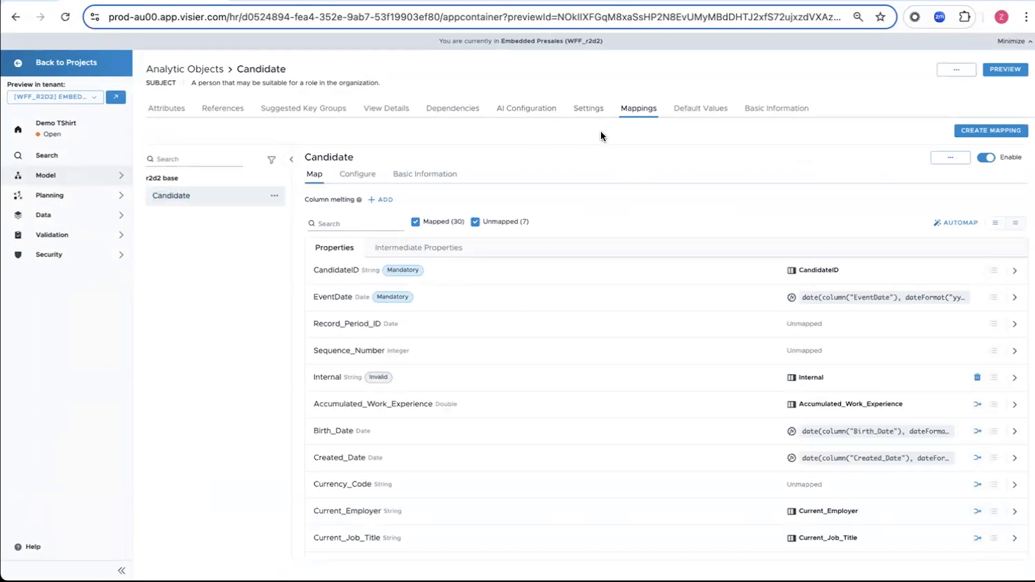
# - Filter the properties of the Candidate mapping by "tsh"
pyautogui.click(364, 224)
pyautogui.write('t')
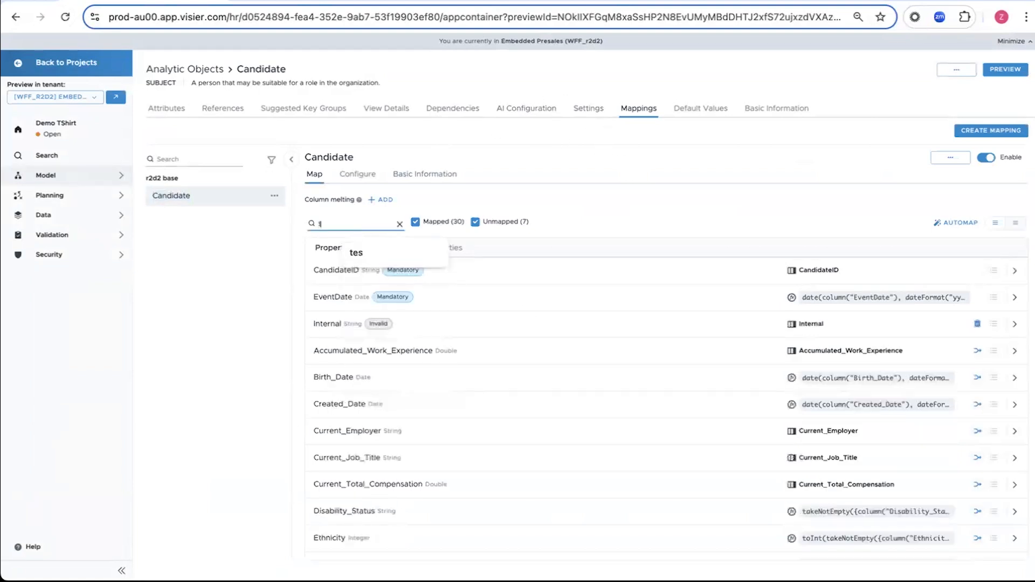
pyautogui.write('-s')
pyautogui.press('BackSpace')
pyautogui.press('BackSpace')
pyautogui.write('sh')
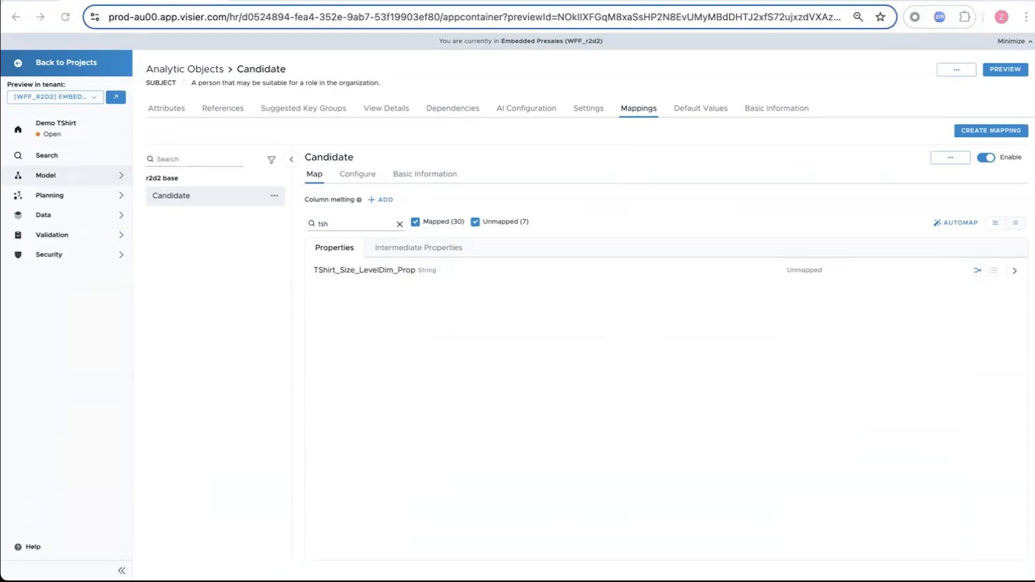
# - Map the T-Shirt Size property with the formula rn := mod(rowNumber, 2) if (rn = 0) "Large" else "Medium", validate it and preview the values
pyautogui.click(1018, 272)
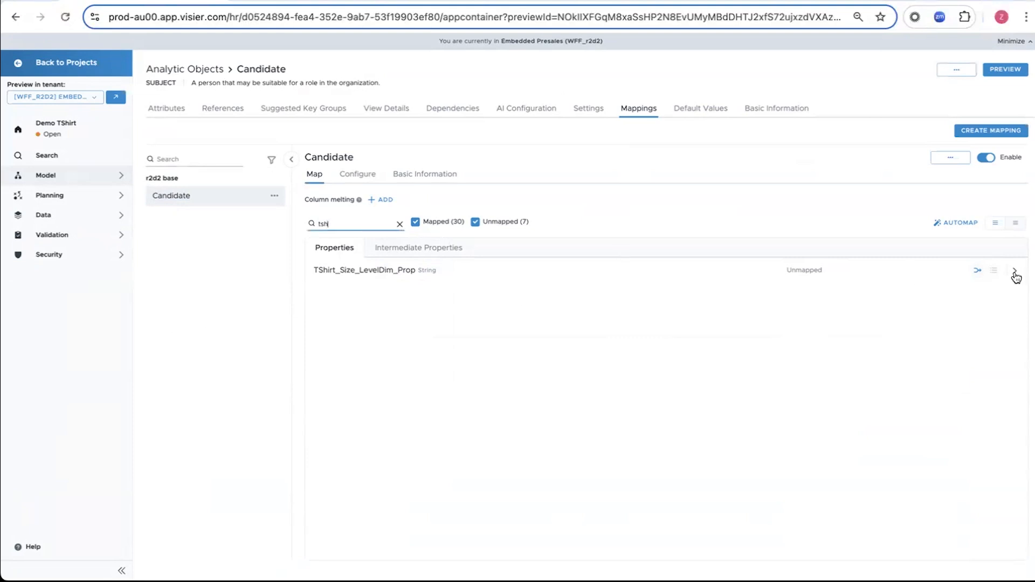
pyautogui.click(378, 304)
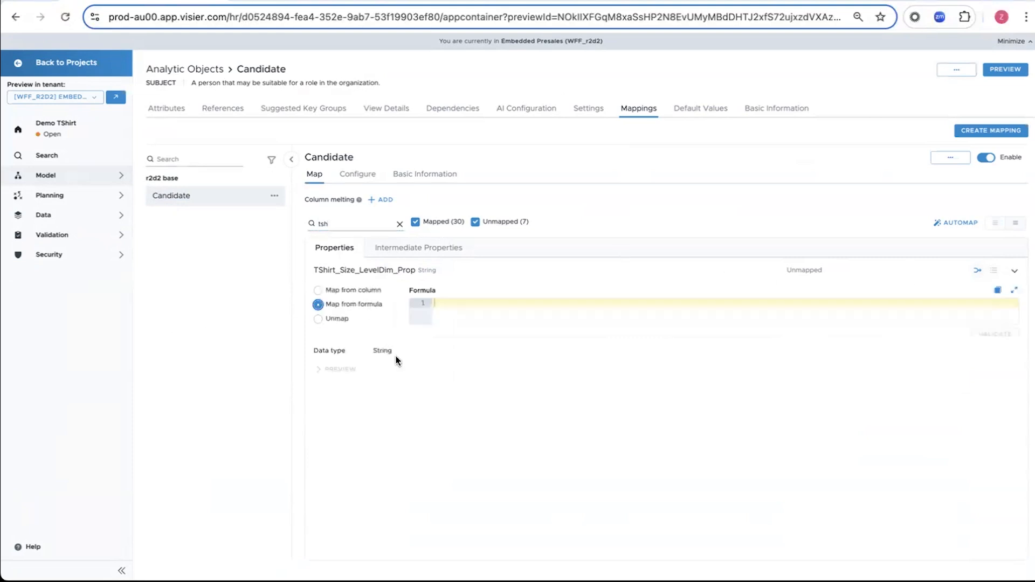
pyautogui.write('rn := mod(rowNumber, 2) if (rn = 0) "Large" else "Medium"')
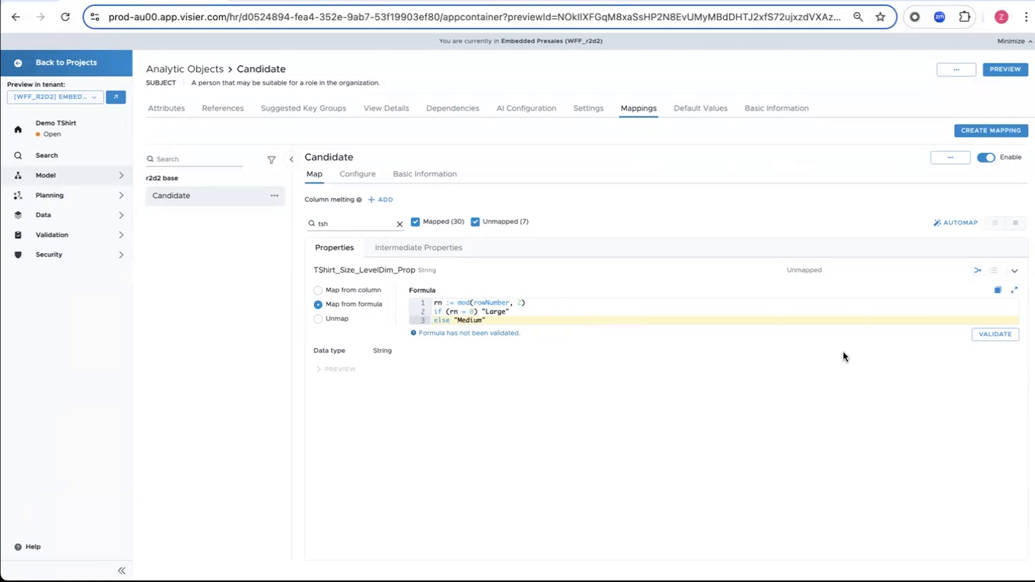
pyautogui.click(995, 335)
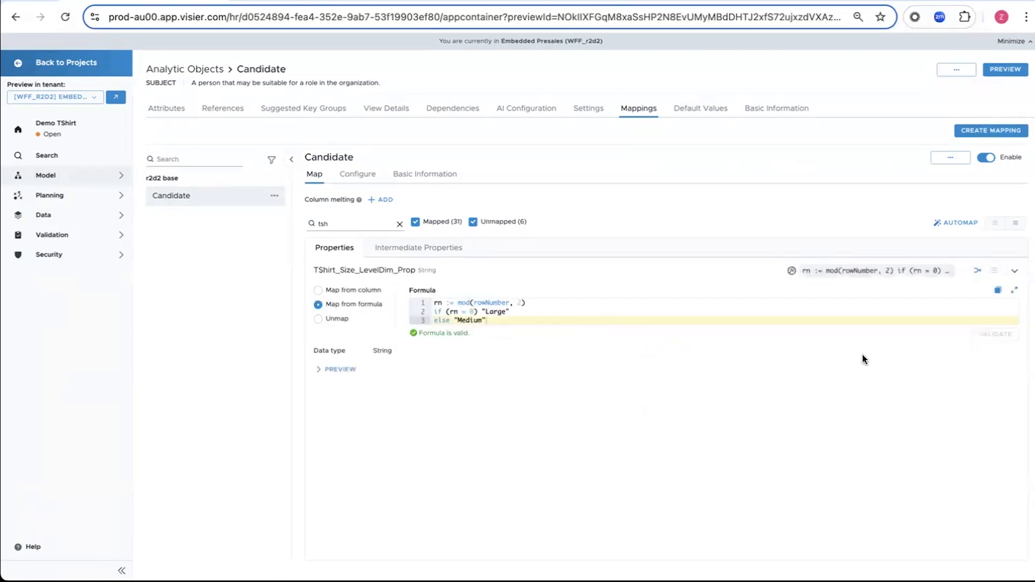
pyautogui.click(338, 370)
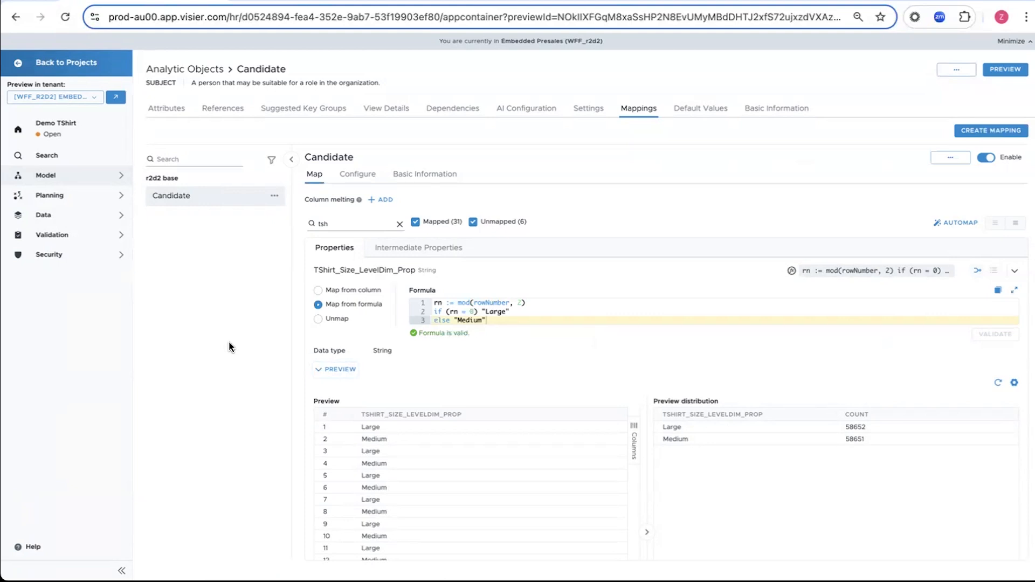
# - Update the r2d2 base data category to use data version 27726581
pyautogui.click(67, 222)
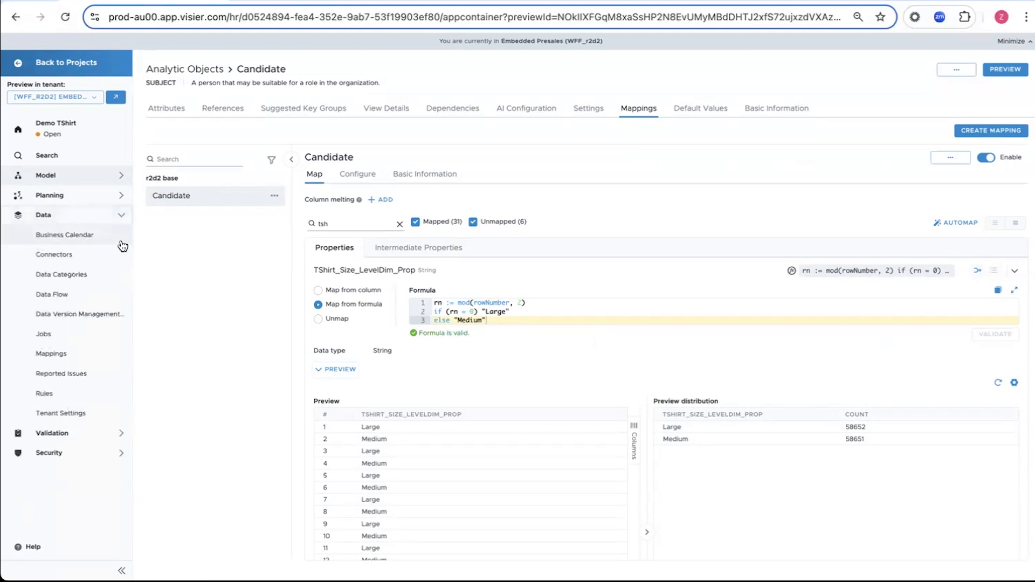
pyautogui.click(67, 276)
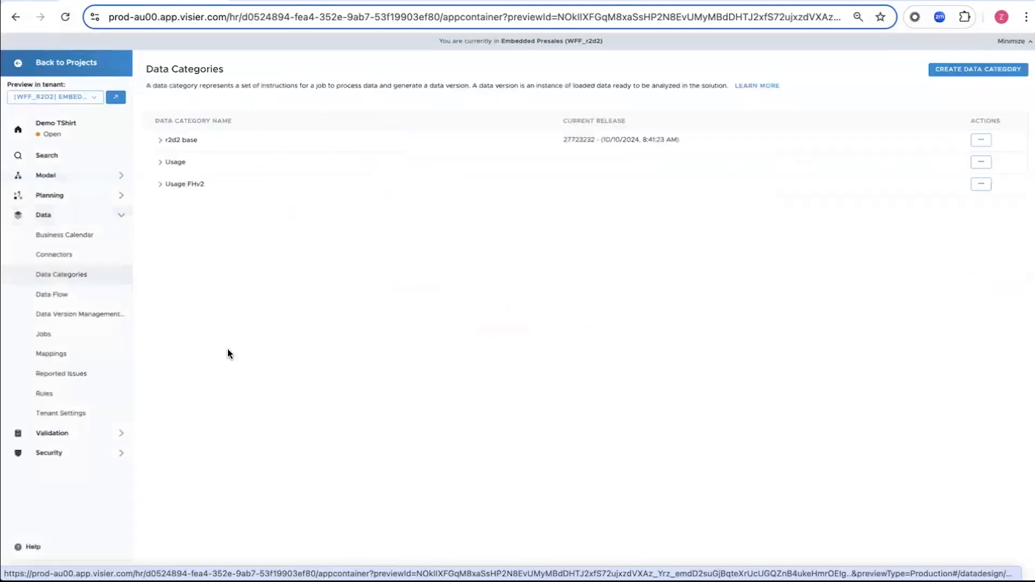
pyautogui.click(981, 140)
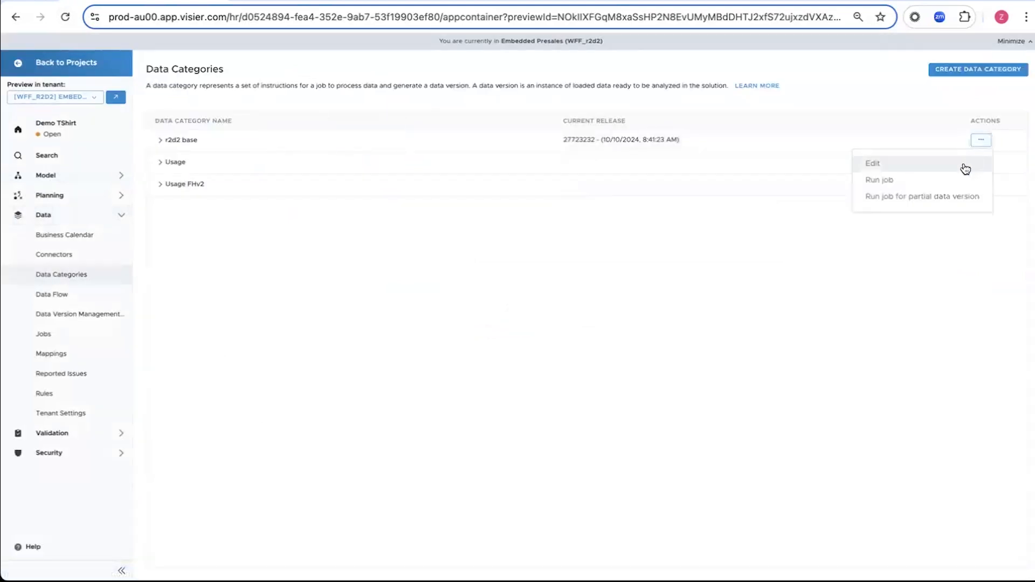
pyautogui.click(963, 164)
pyautogui.click(323, 175)
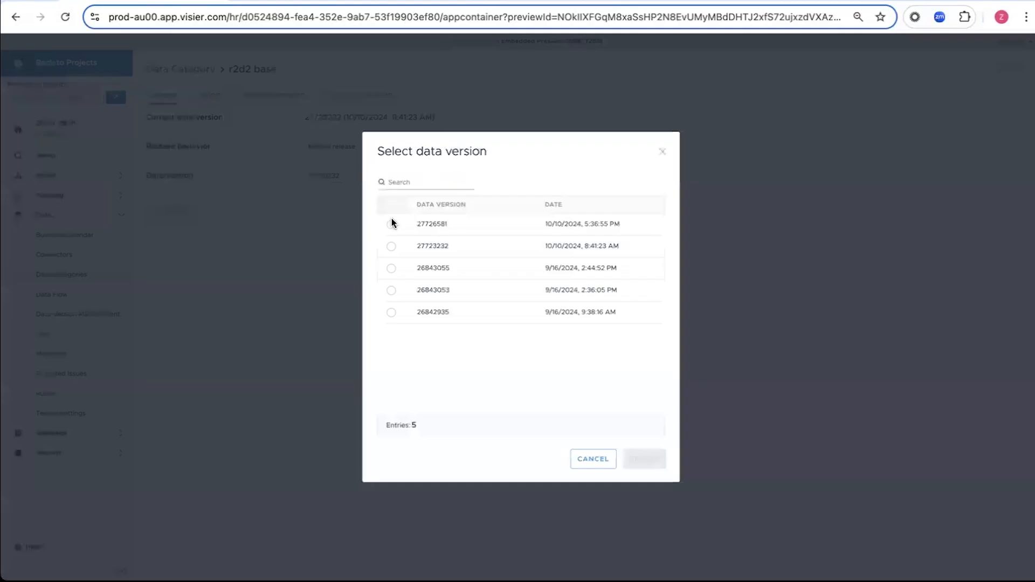
pyautogui.click(391, 224)
pyautogui.click(645, 458)
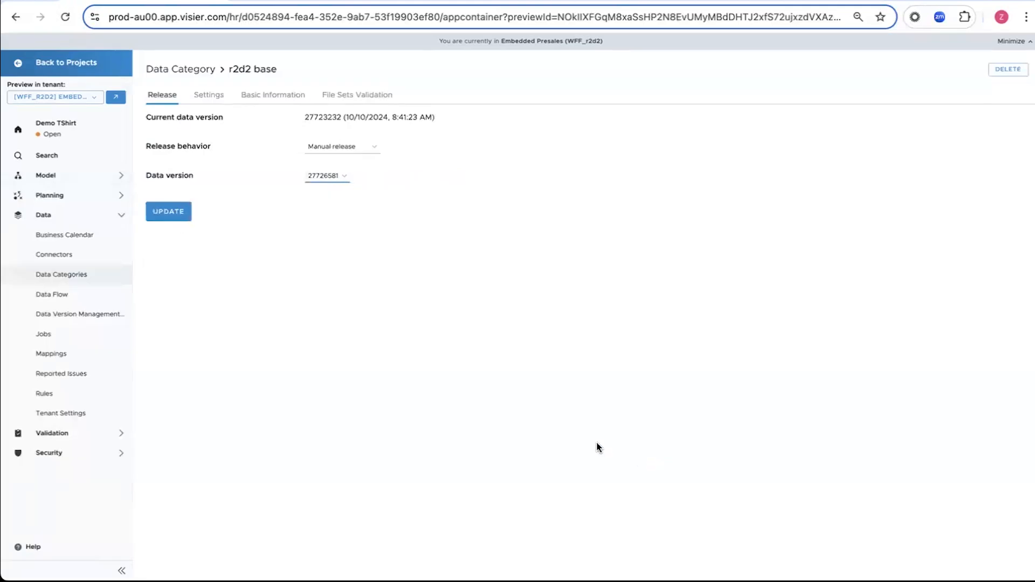
pyautogui.click(178, 212)
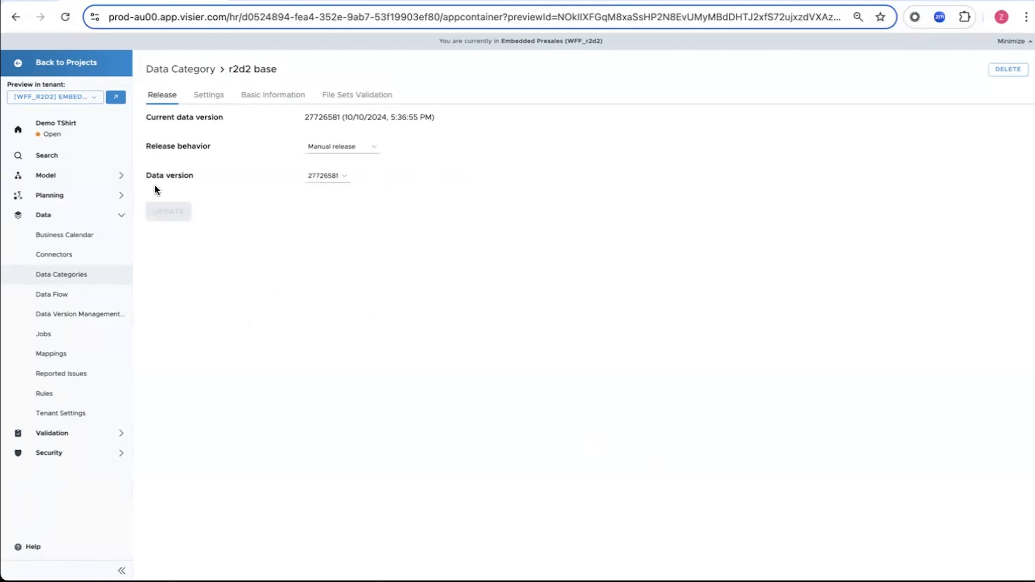
# - Review the changed attributes of the Candidate analytic object to check data availability for T-Shirt Size
pyautogui.click(118, 175)
pyautogui.click(87, 214)
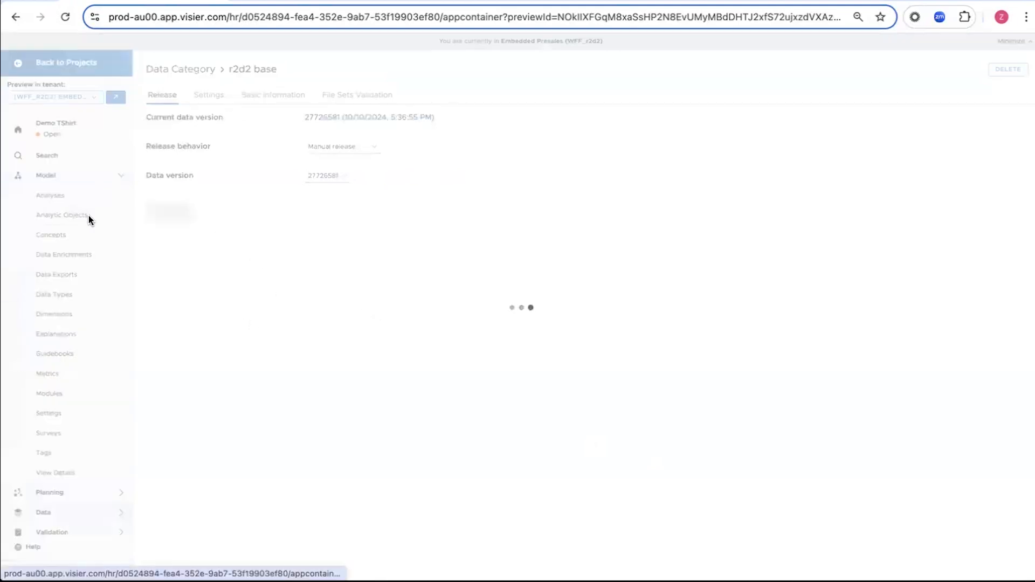
pyautogui.click(316, 354)
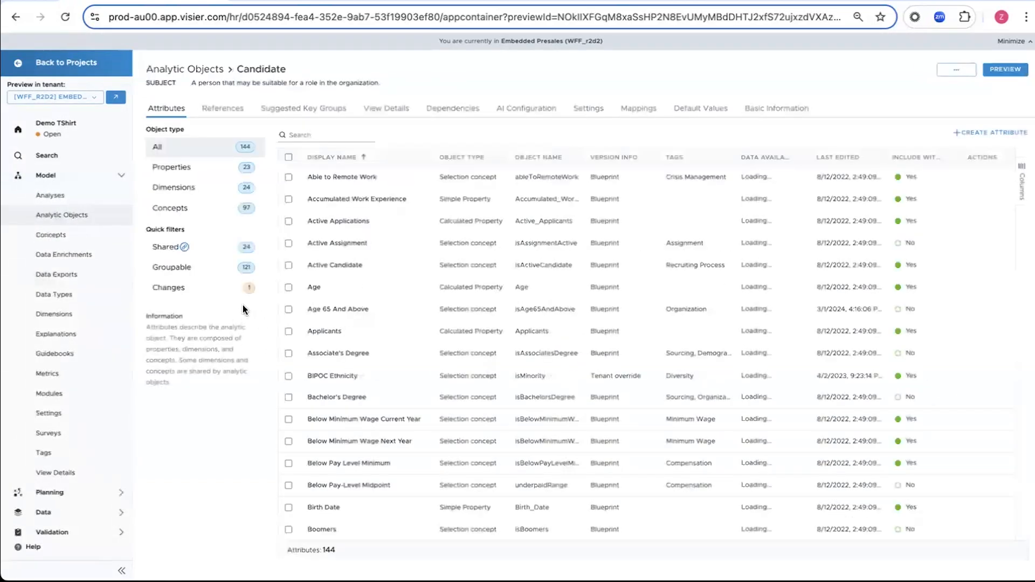
pyautogui.click(197, 295)
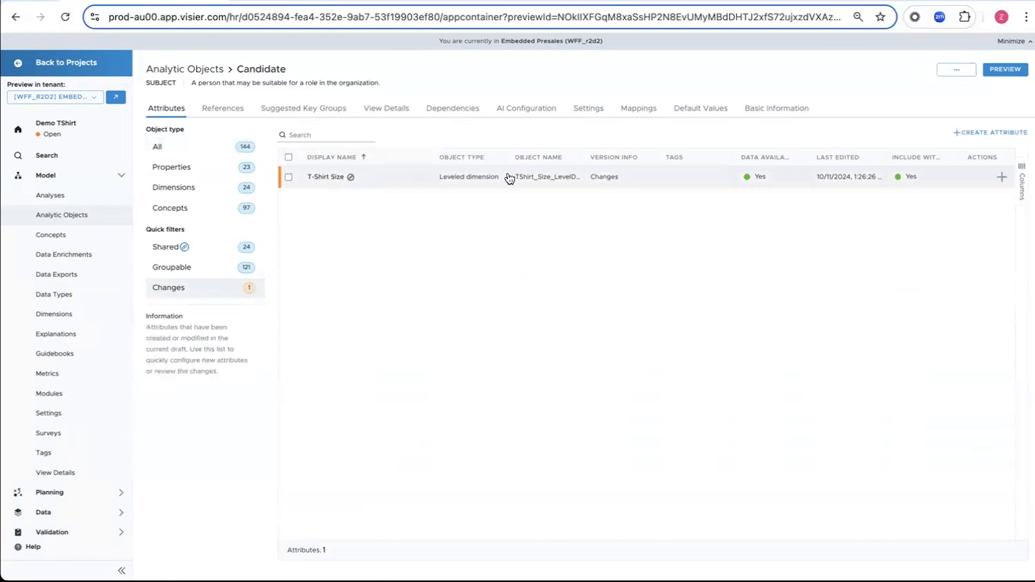
pyautogui.click(776, 186)
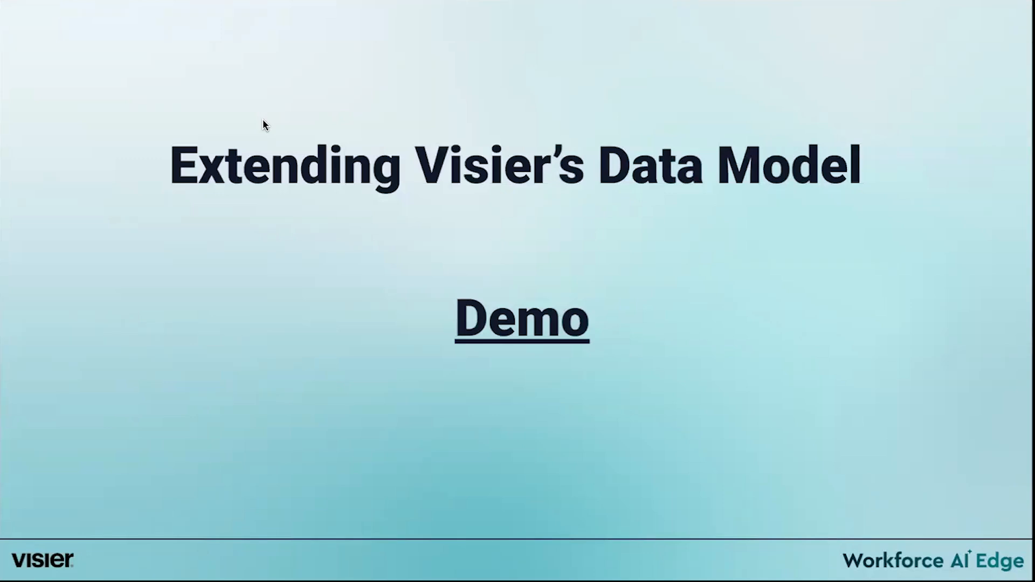
pyautogui.press('Right')
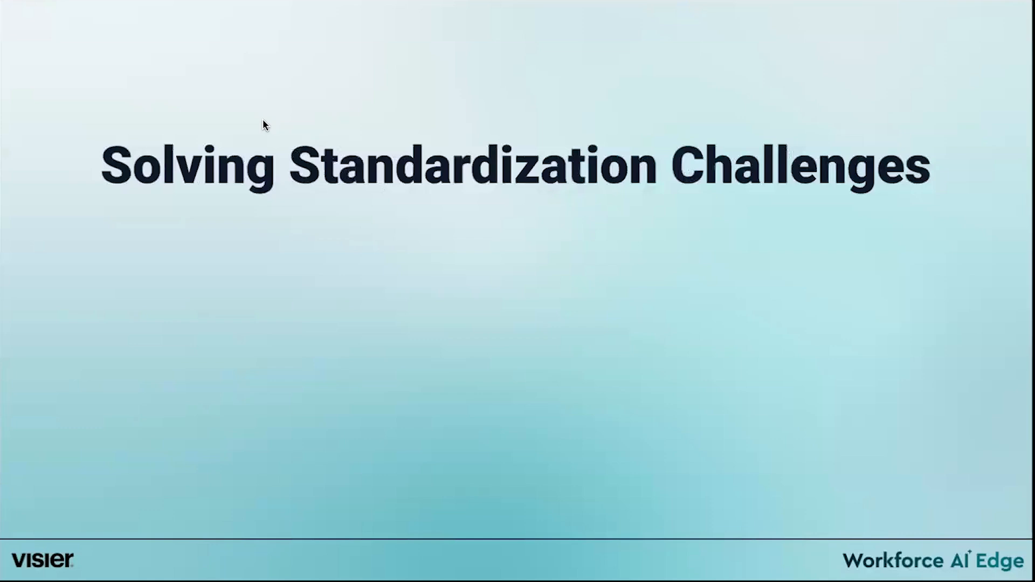
pyautogui.press('Right')
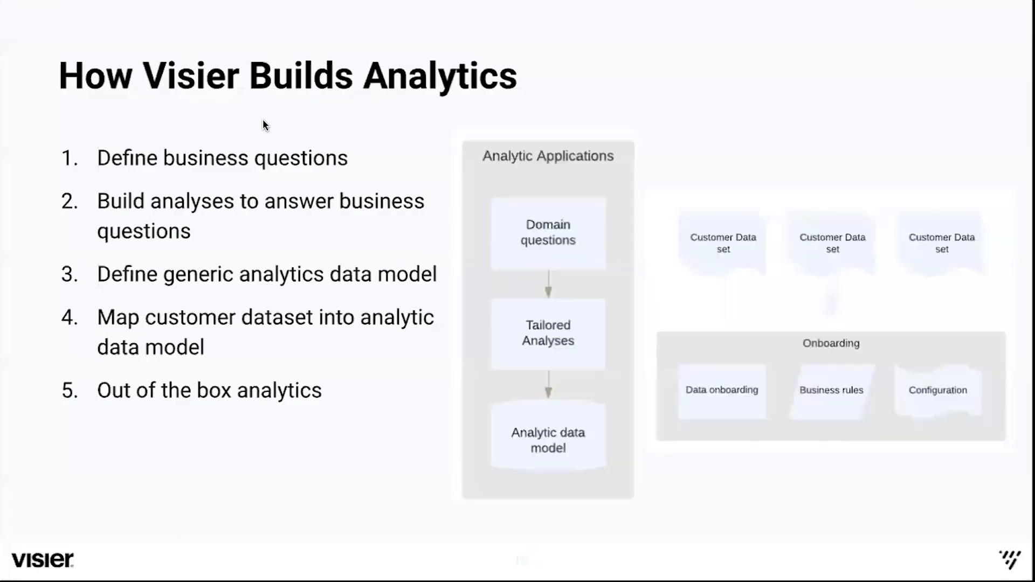
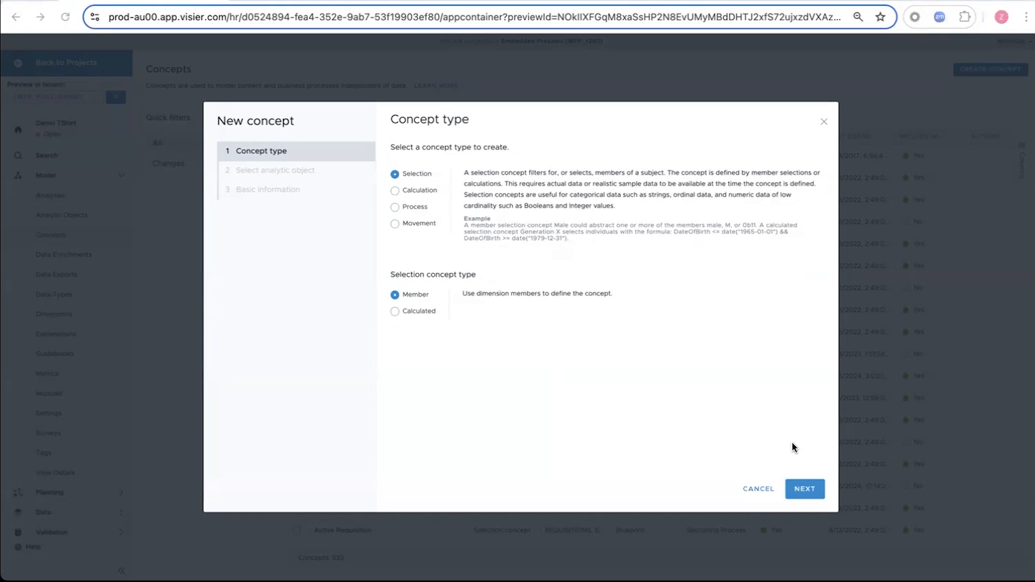
# - Create a member-based selection concept on the Candidate analytic object named Large T-Shirt Size
pyautogui.click(815, 493)
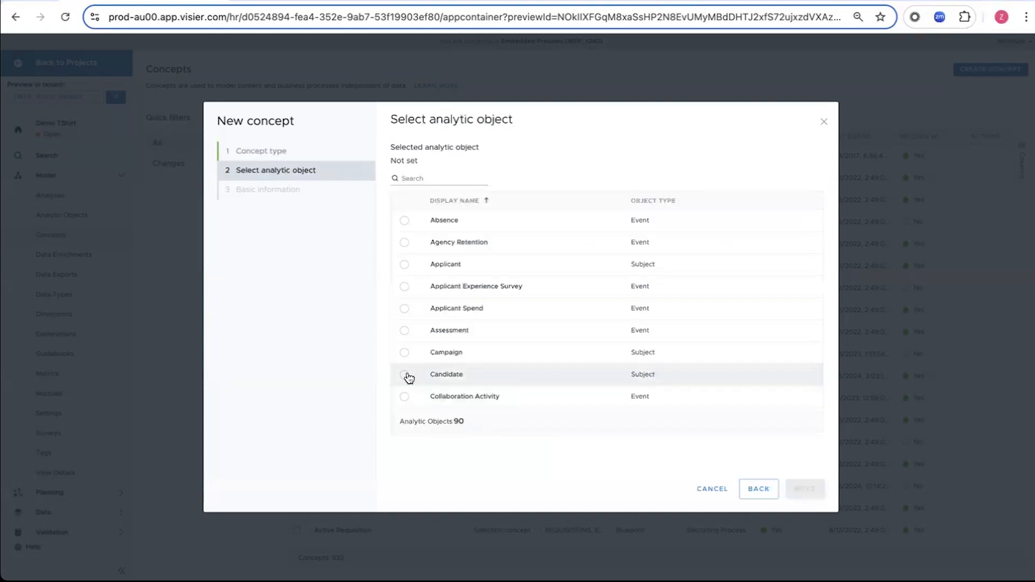
pyautogui.click(407, 376)
pyautogui.click(816, 485)
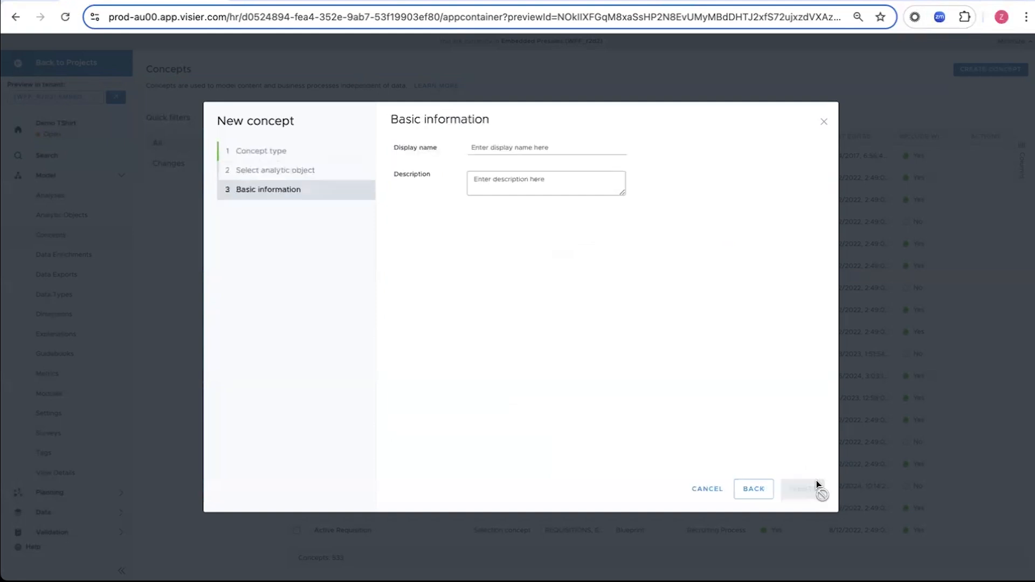
pyautogui.click(525, 151)
pyautogui.write('Large')
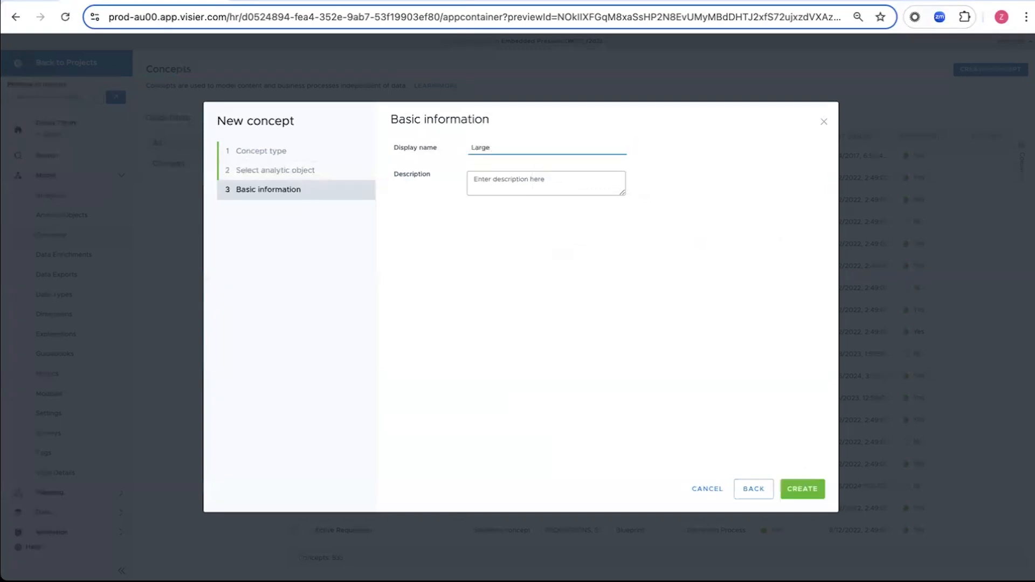
pyautogui.write(' Tshrt Size')
pyautogui.write('T-Shirt Size')
pyautogui.click(807, 490)
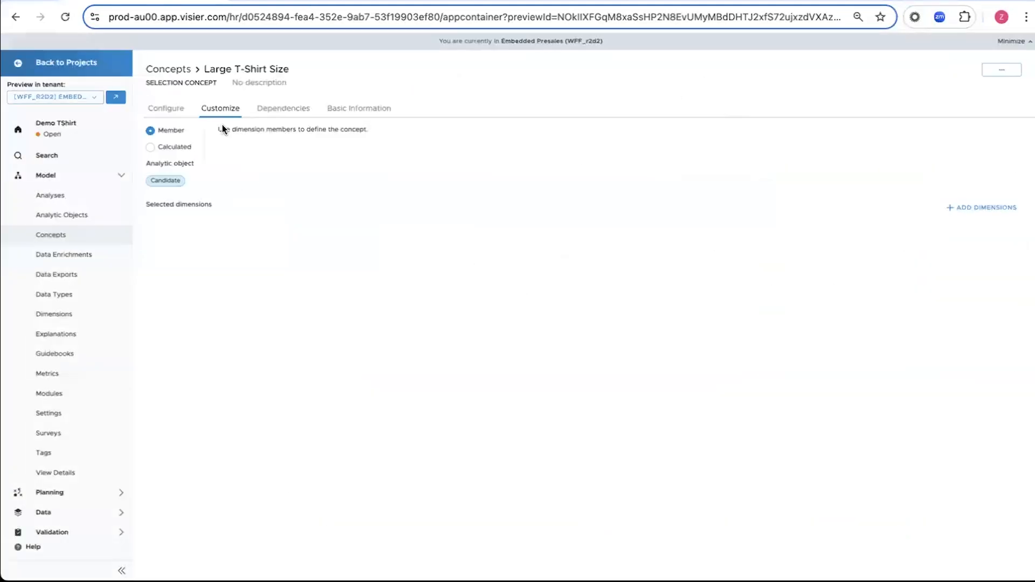
# - Add the T-Shirt Size dimension to the Large T-Shirt Size concept
pyautogui.click(991, 208)
pyautogui.click(257, 220)
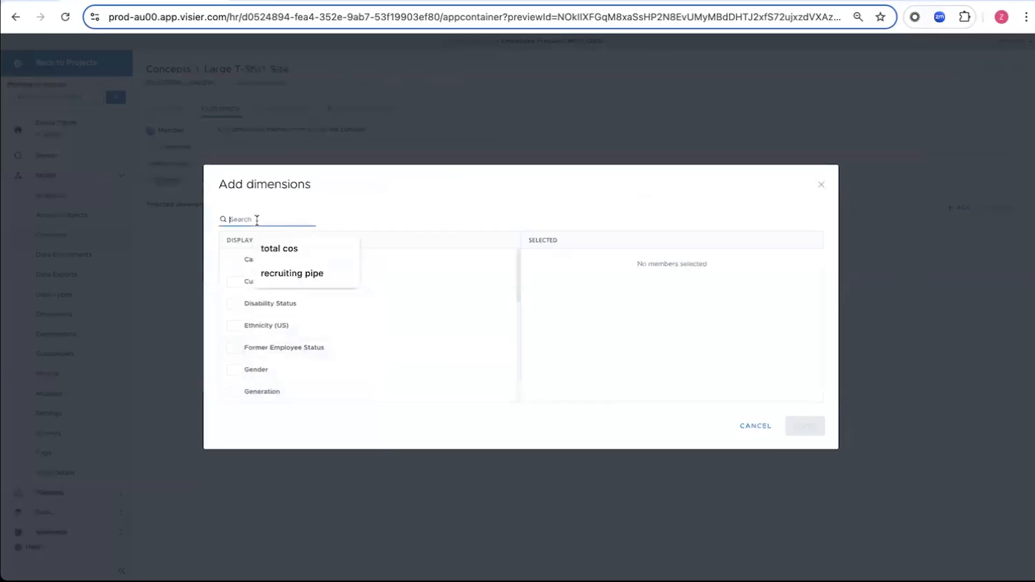
pyautogui.write('t-s')
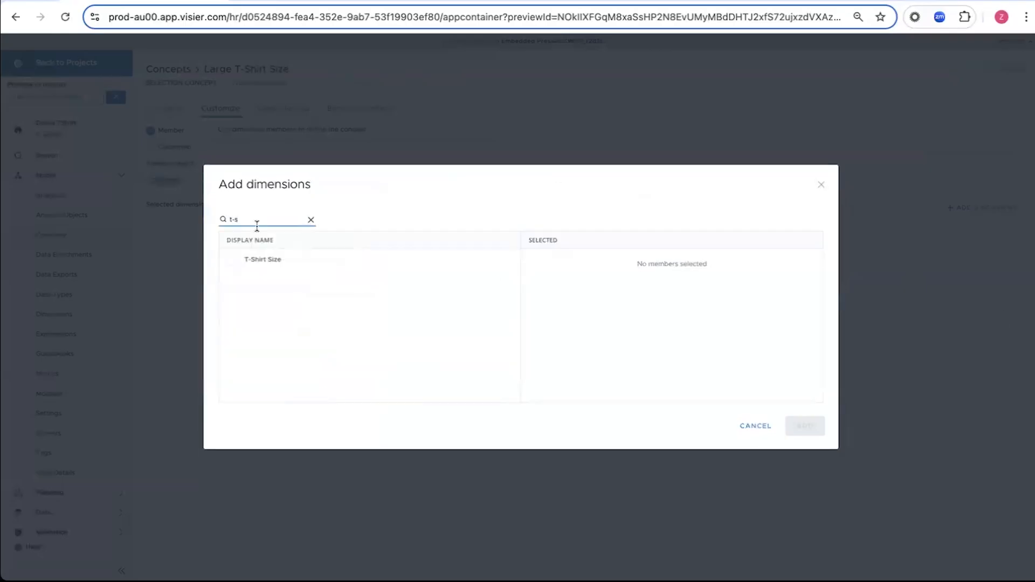
pyautogui.click(234, 259)
pyautogui.click(805, 426)
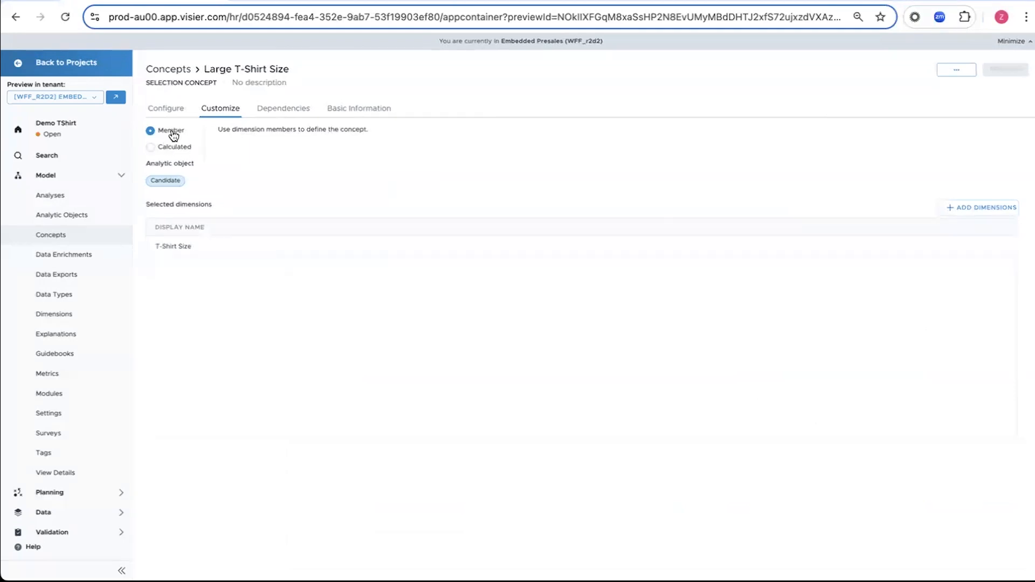
# - Configure the concept to include the Large member of the T-Shirt Size dimension
pyautogui.click(171, 110)
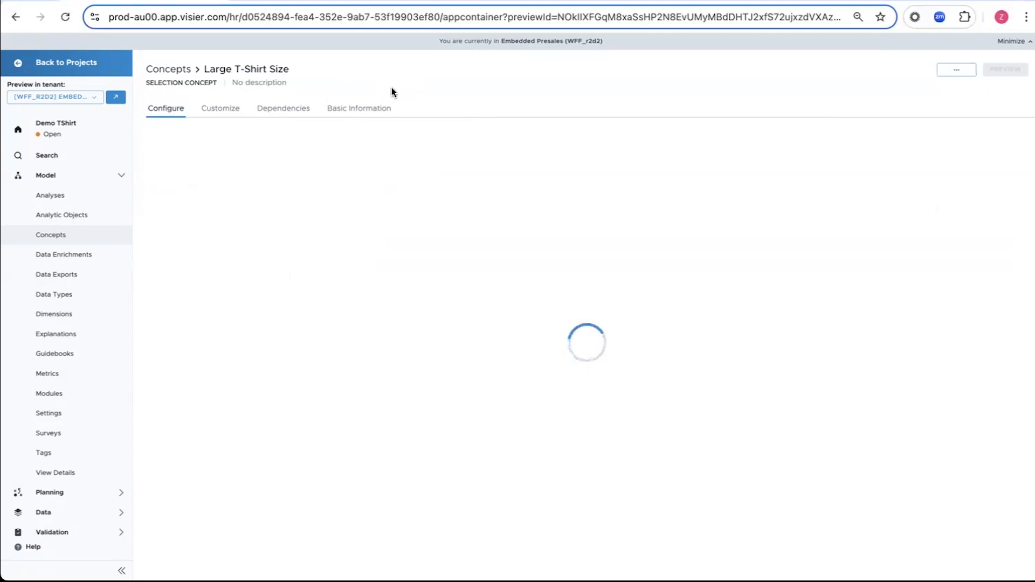
pyautogui.click(1009, 41)
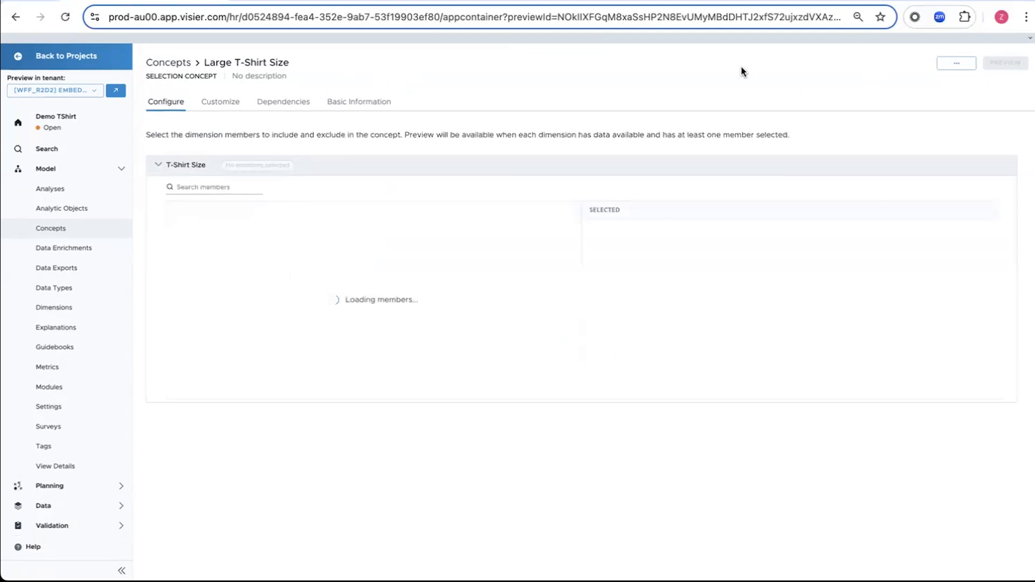
pyautogui.click(178, 231)
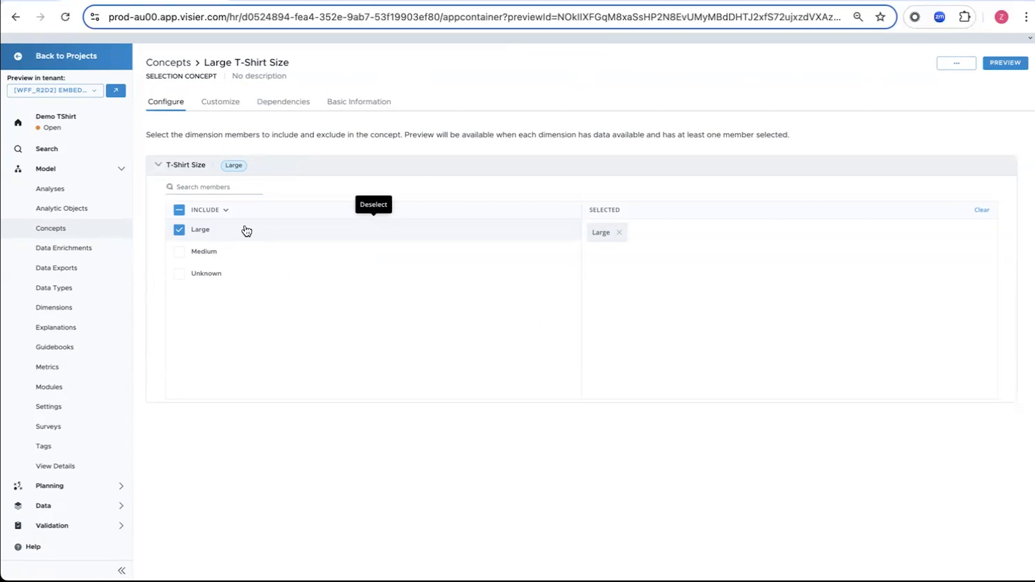
# - Create a metric with the display name Large T-Shirt Size Candidates
pyautogui.click(85, 376)
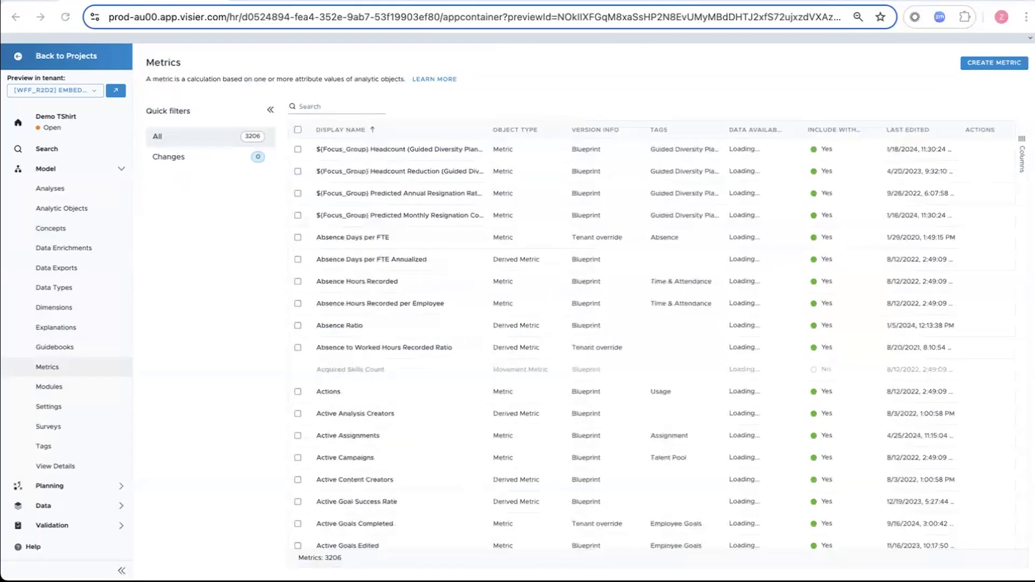
pyautogui.click(1002, 64)
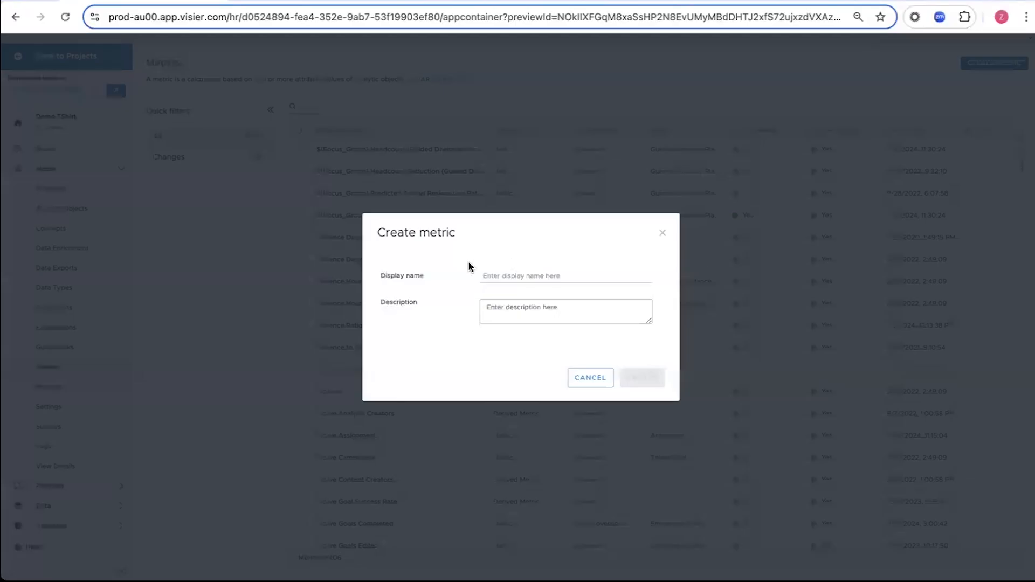
pyautogui.click(506, 273)
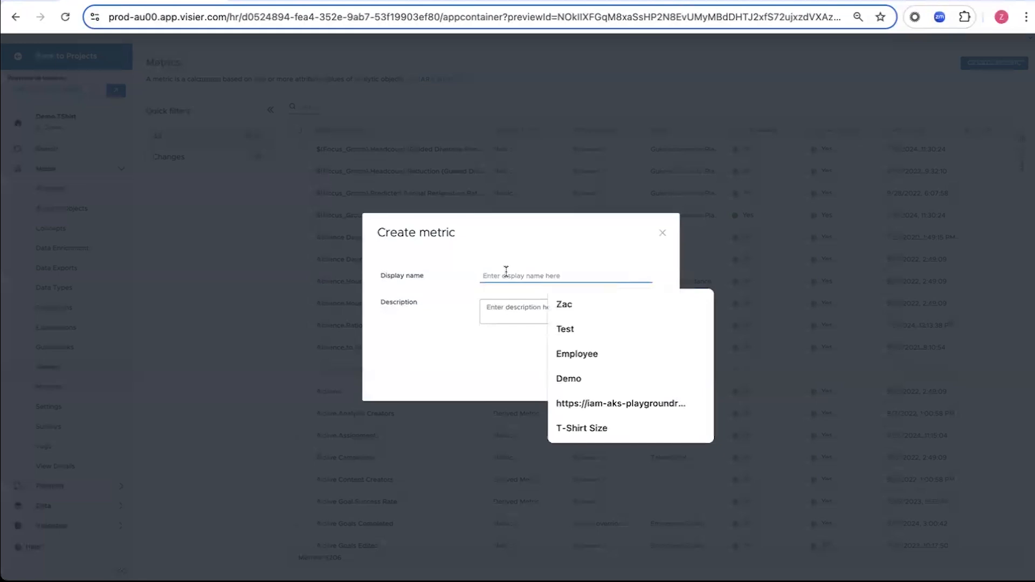
pyautogui.write('Can')
pyautogui.press('BackSpace')
pyautogui.press('BackSpace')
pyautogui.press('BackSpace')
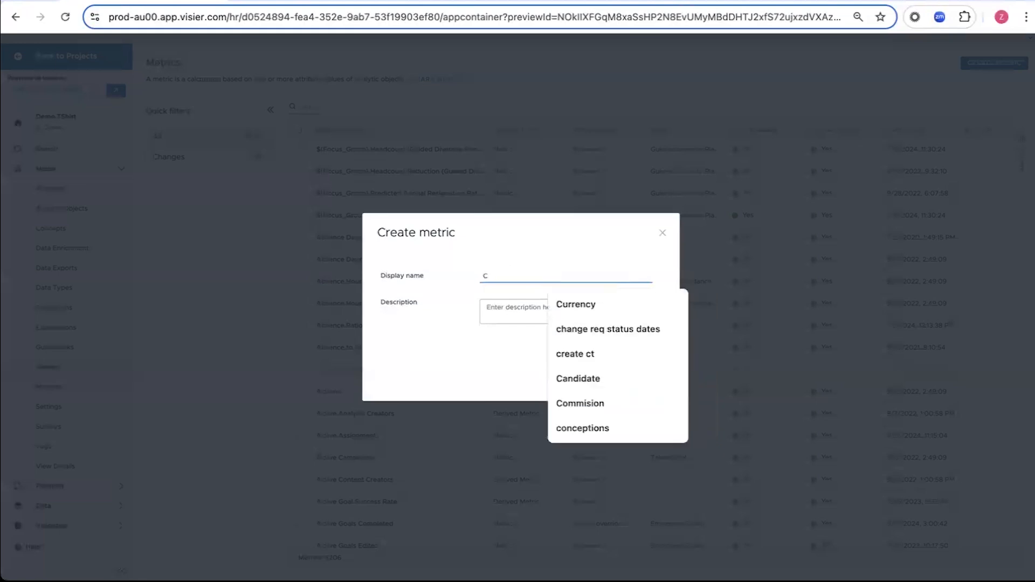
pyautogui.write('Large')
pyautogui.press('Down')
pyautogui.press('Return')
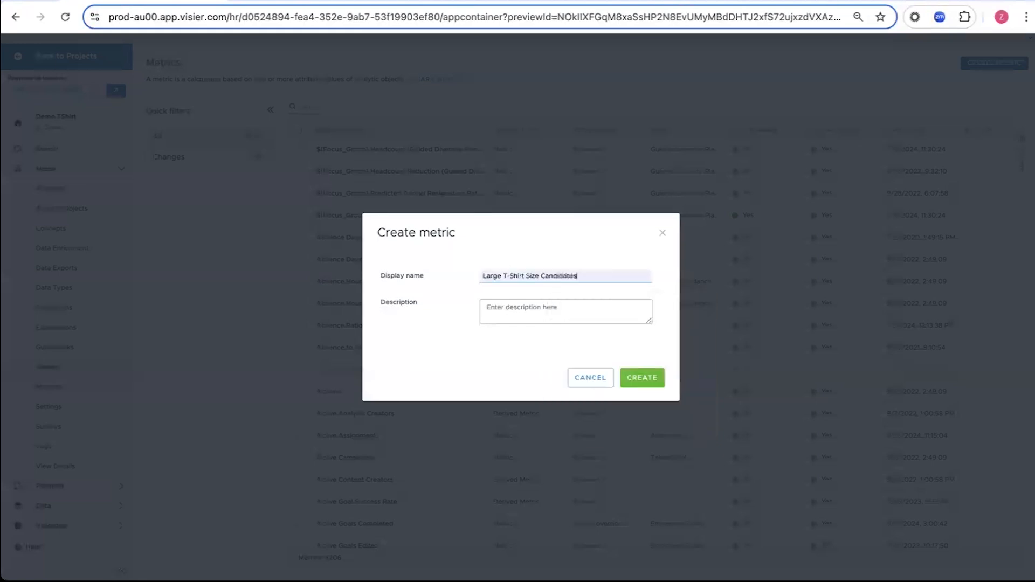
pyautogui.click(642, 378)
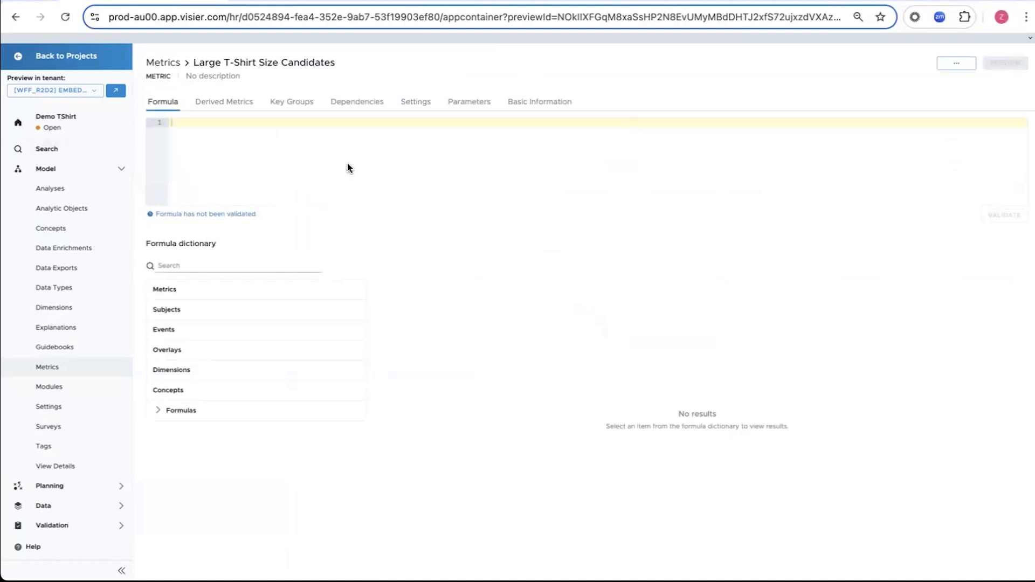
# - Start the metric's formula with on Candidate validUntil instant
pyautogui.write('on Cand')
pyautogui.press('Return')
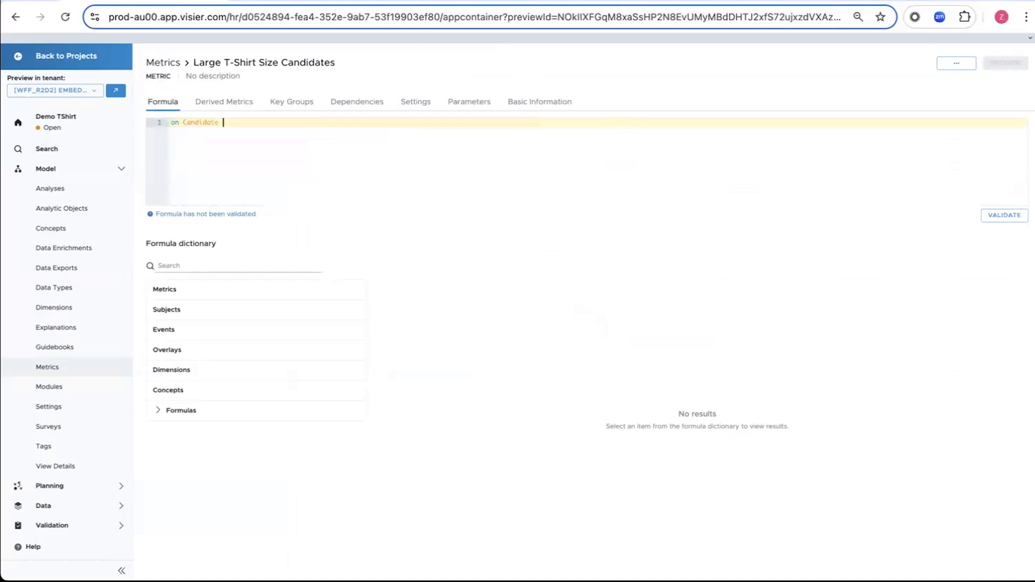
pyautogui.write('valid')
pyautogui.press('Down')
pyautogui.press('Return')
# - Extend the metric formula with filterBy Large_TShirt_Size_Selection_Concept
pyautogui.write('filterBy(Filter')
pyautogui.press('BackSpace')
pyautogui.press('BackSpace')
pyautogui.press('BackSpace')
pyautogui.press('BackSpace')
pyautogui.press('BackSpace')
pyautogui.press('BackSpace')
pyautogui.press('BackSpace')
pyautogui.write('is_l')
pyautogui.press('BackSpace')
pyautogui.write('Large')
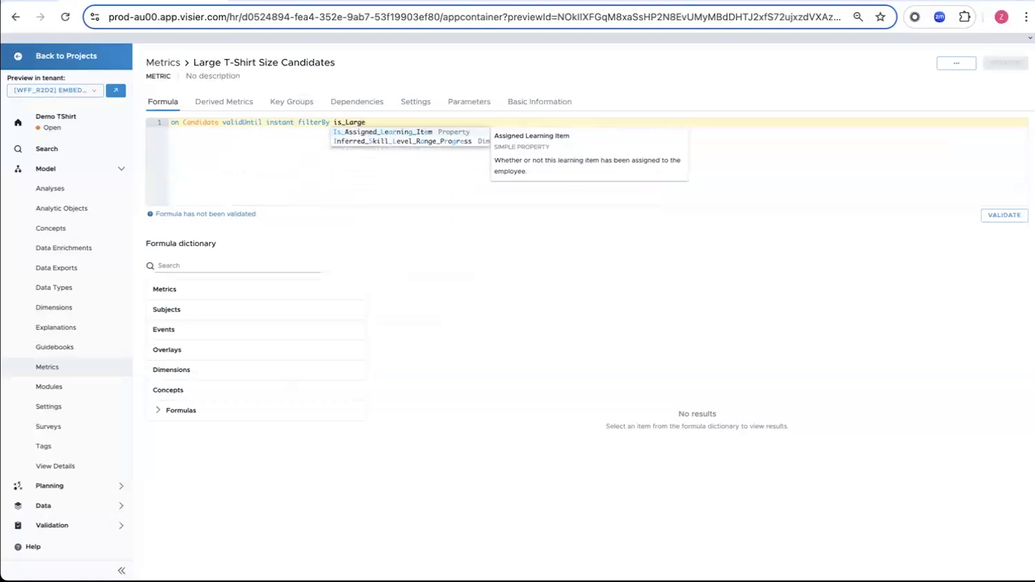
pyautogui.press('BackSpace')
pyautogui.press('BackSpace')
pyautogui.press('BackSpace')
pyautogui.press('BackSpace')
pyautogui.press('BackSpace')
pyautogui.press('BackSpace')
pyautogui.press('BackSpace')
pyautogui.press('BackSpace')
pyautogui.write('Large')
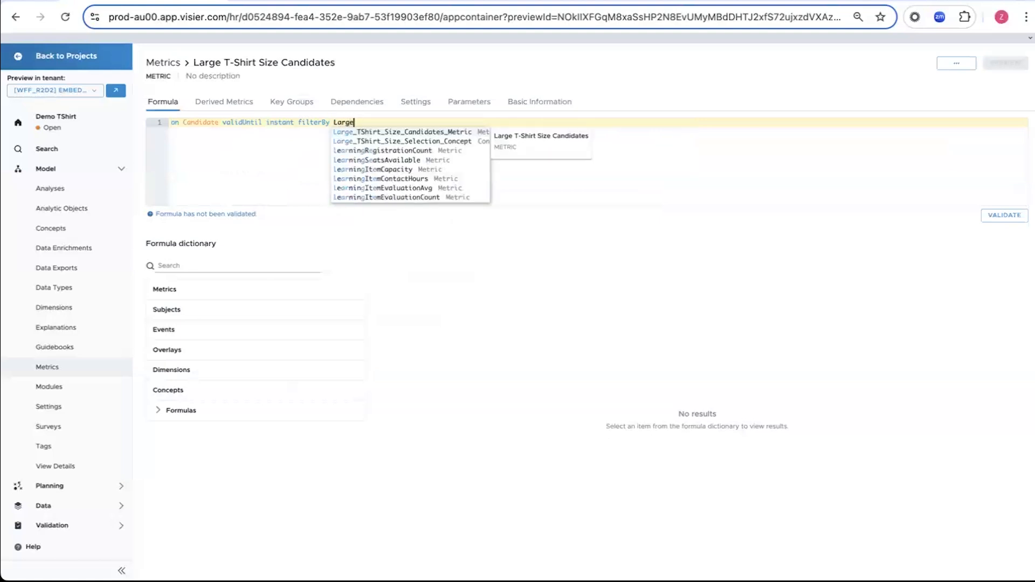
pyautogui.press('Down')
pyautogui.press('Return')
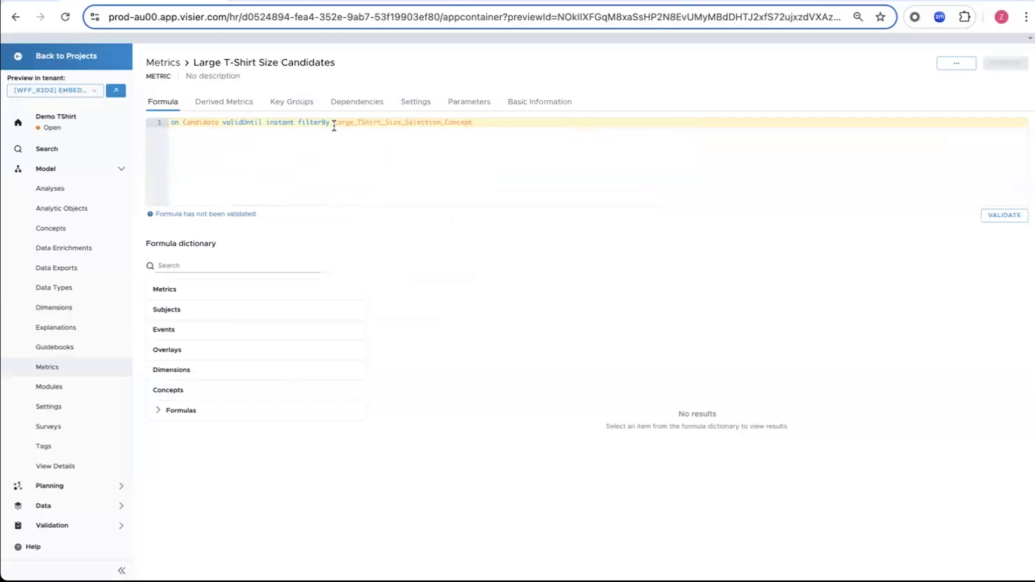
# - Complete the metric formula with aggregate count(Candidate.CandidateID) and validate it
pyautogui.moveTo(361, 124)
pyautogui.write('a')
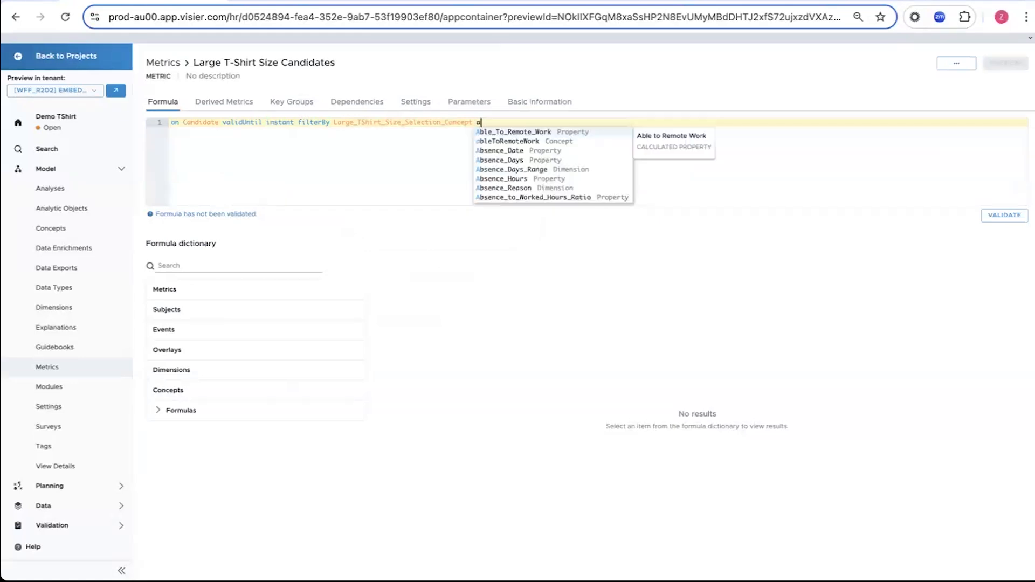
pyautogui.write('gg')
pyautogui.press('Return')
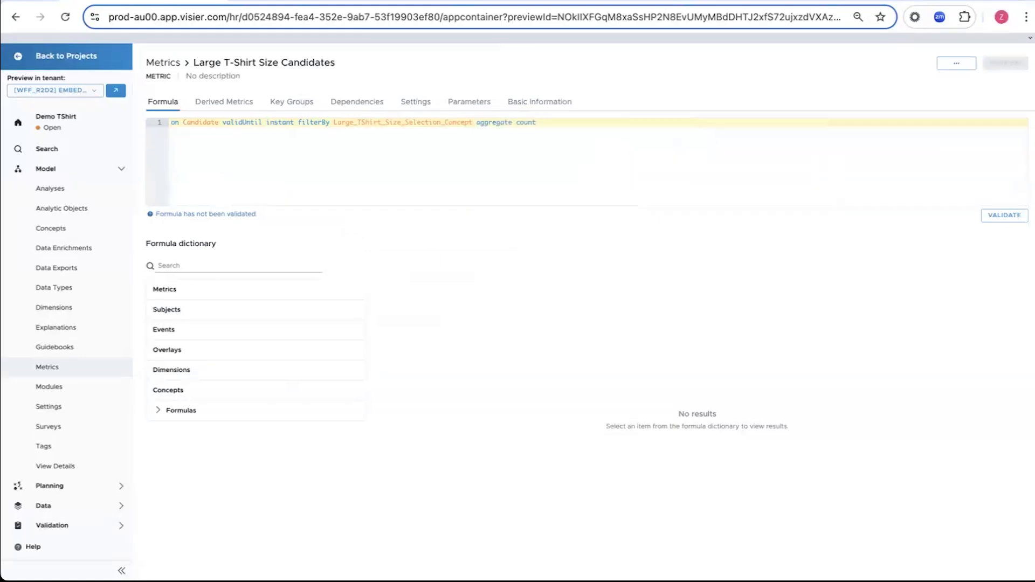
pyautogui.write('(Cand')
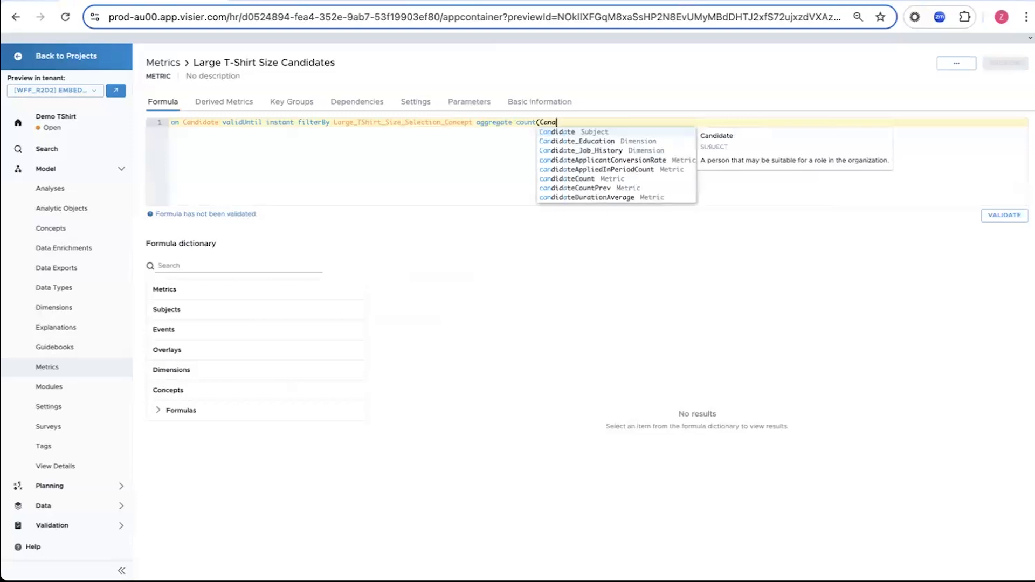
pyautogui.press('Return')
pyautogui.press('BackSpace')
pyautogui.press('BackSpace')
pyautogui.press('BackSpace')
pyautogui.press('BackSpace')
pyautogui.press('BackSpace')
pyautogui.write('idate.CandidateID')
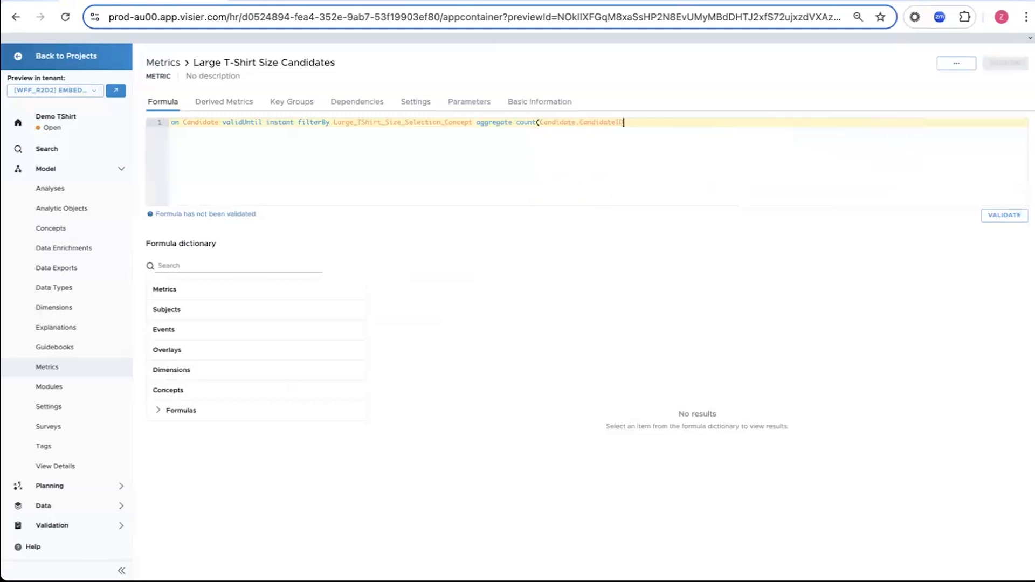
pyautogui.write(')')
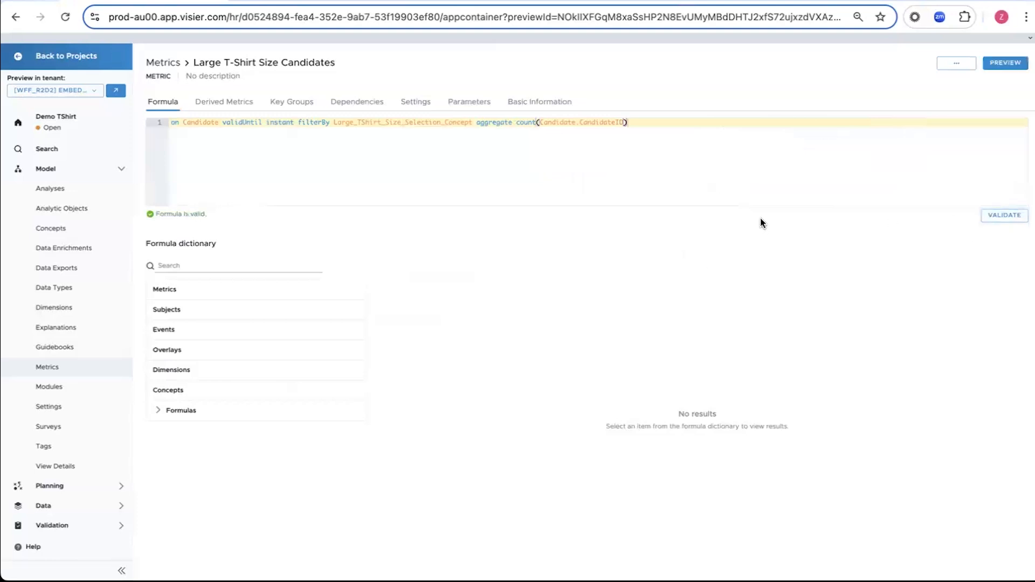
# - Browse the metrics, subjects and formula categories available in the formula dictionary
pyautogui.click(171, 291)
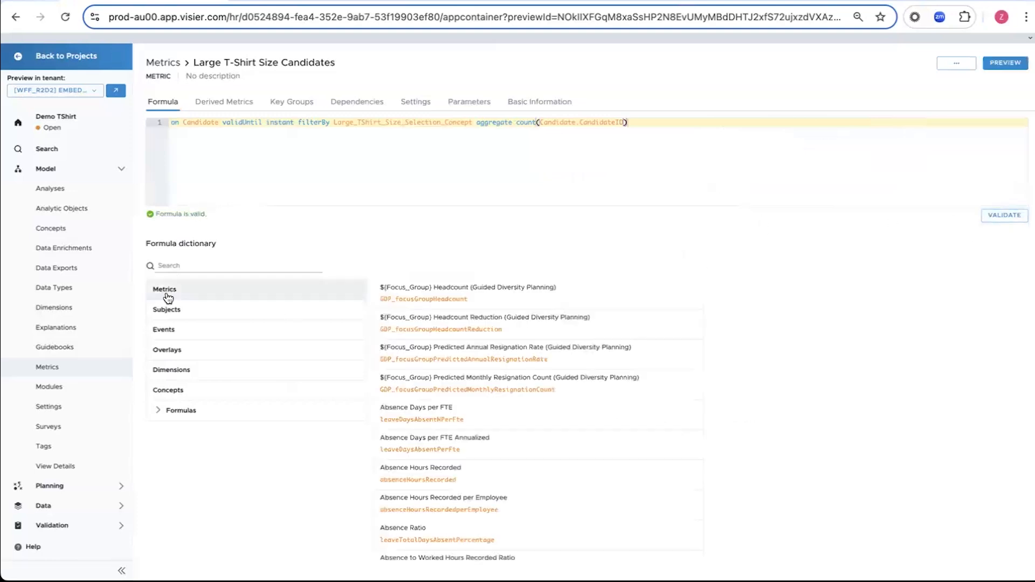
pyautogui.scroll(-10, 492, 406)
pyautogui.scroll(3, 495, 407)
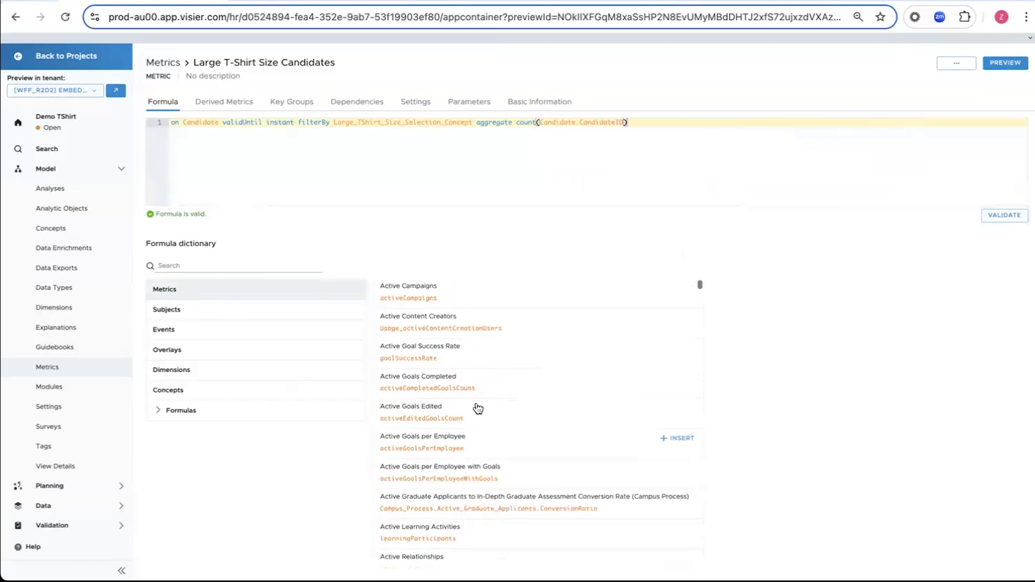
pyautogui.click(175, 312)
pyautogui.scroll(-8, 500, 338)
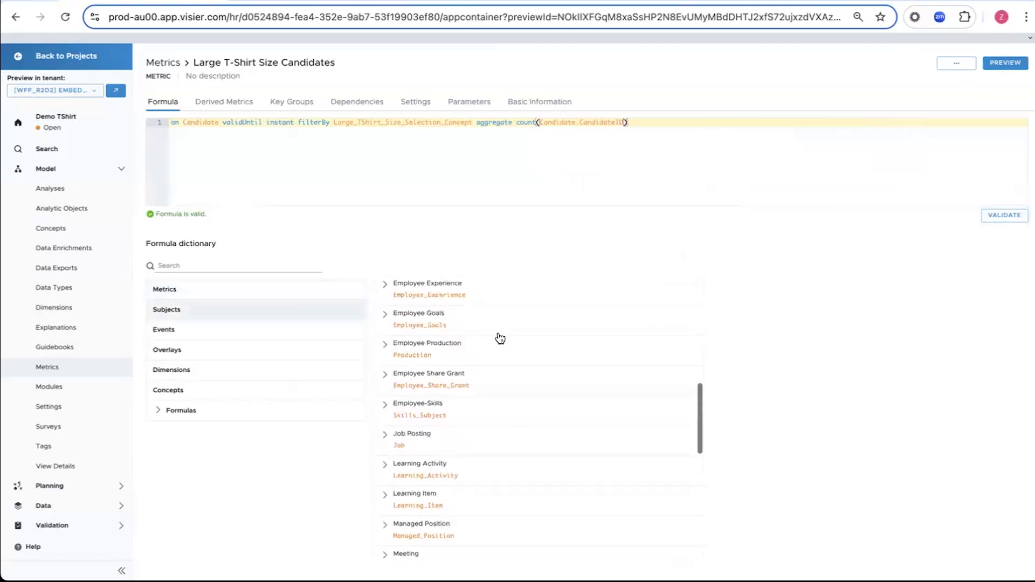
pyautogui.scroll(9, 500, 338)
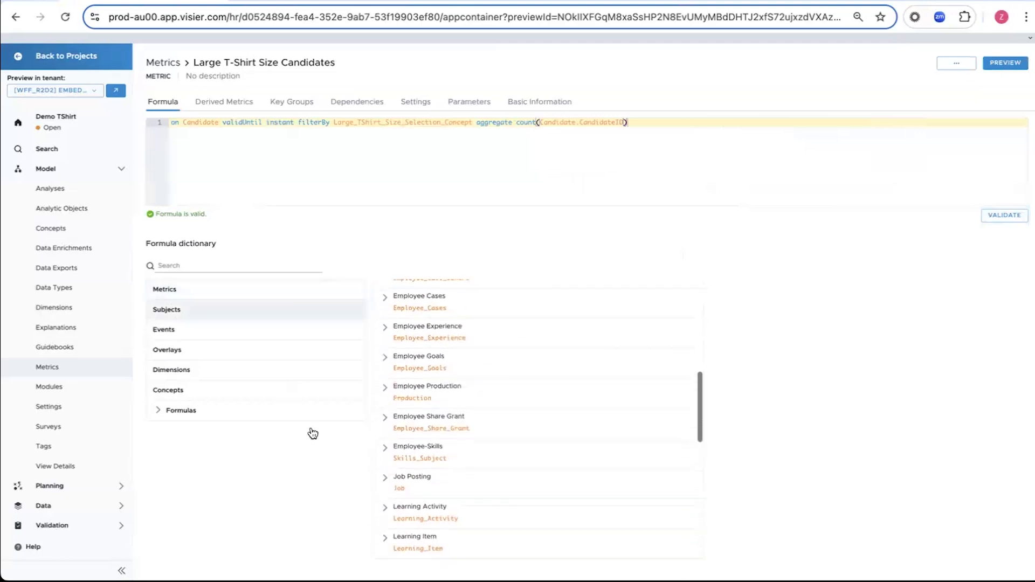
pyautogui.click(178, 417)
pyautogui.scroll(-4, 224, 474)
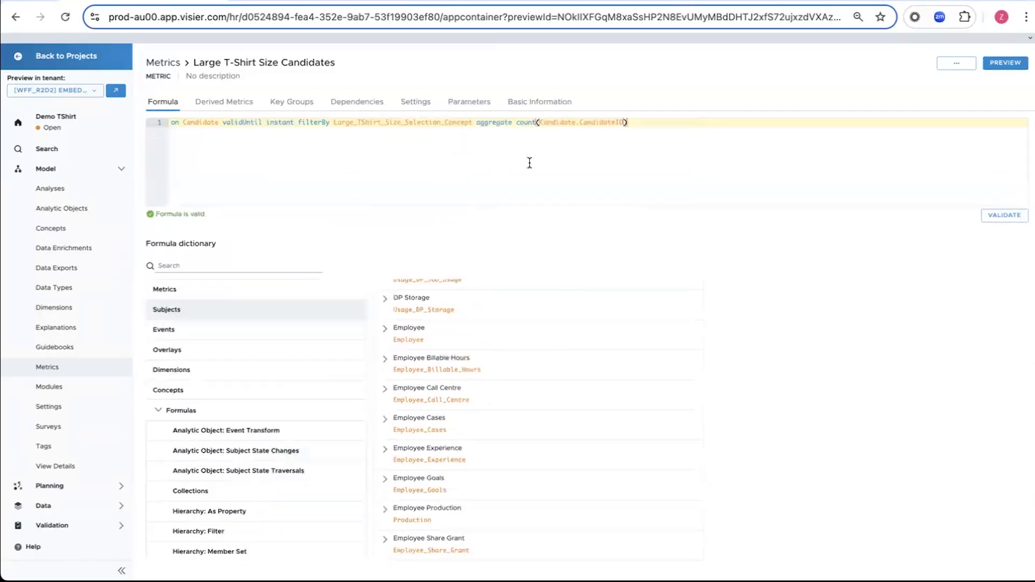
# - Preview the Large T-Shirt Size Candidates metric, check the candidate details behind it and return to the trend chart
pyautogui.click(1014, 65)
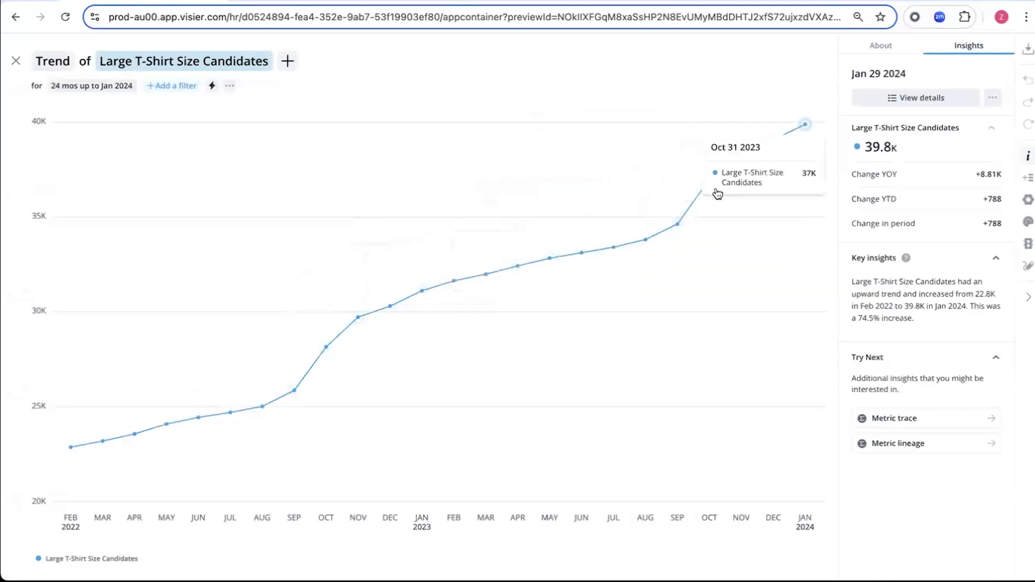
pyautogui.click(917, 99)
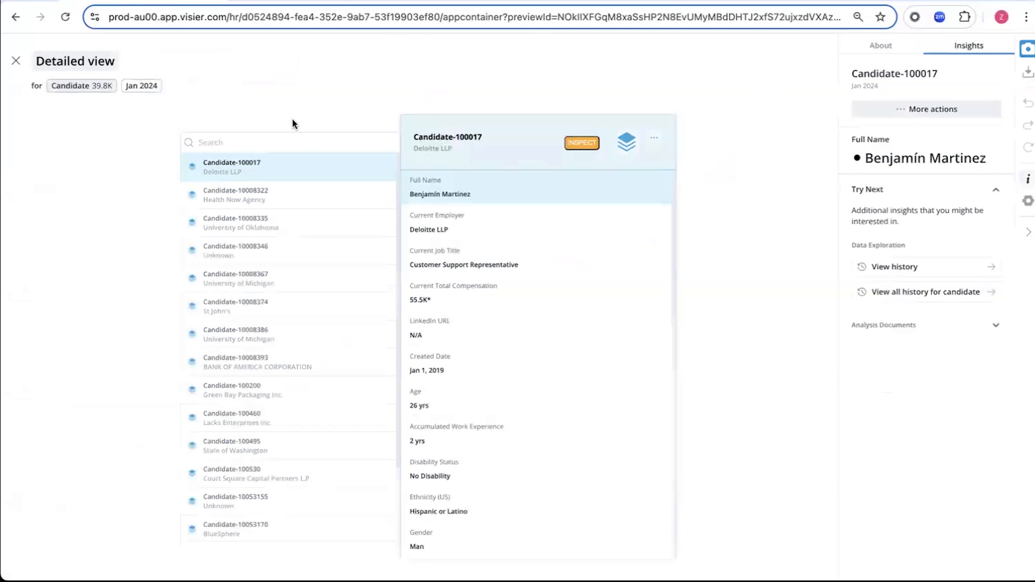
pyautogui.click(17, 62)
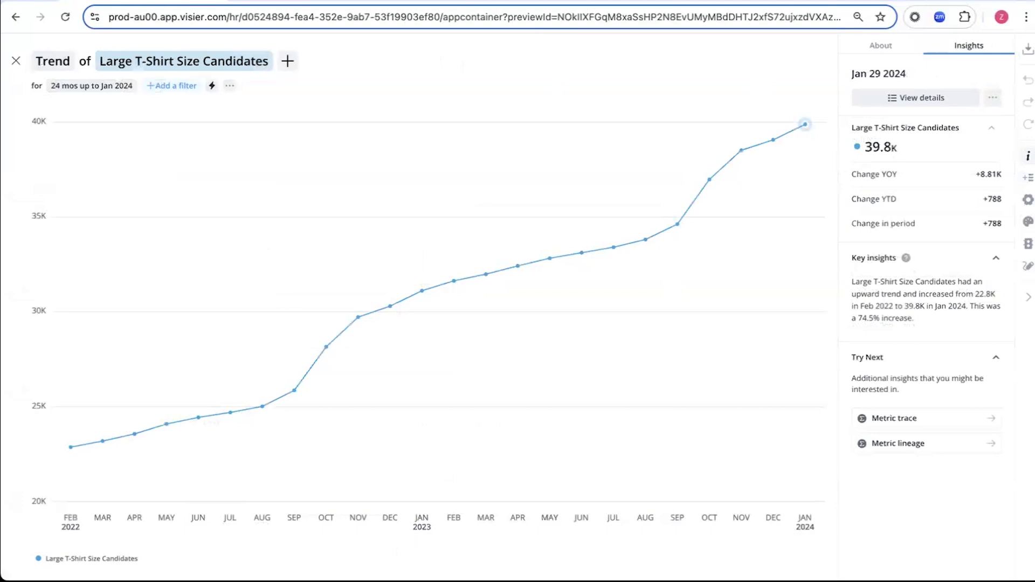